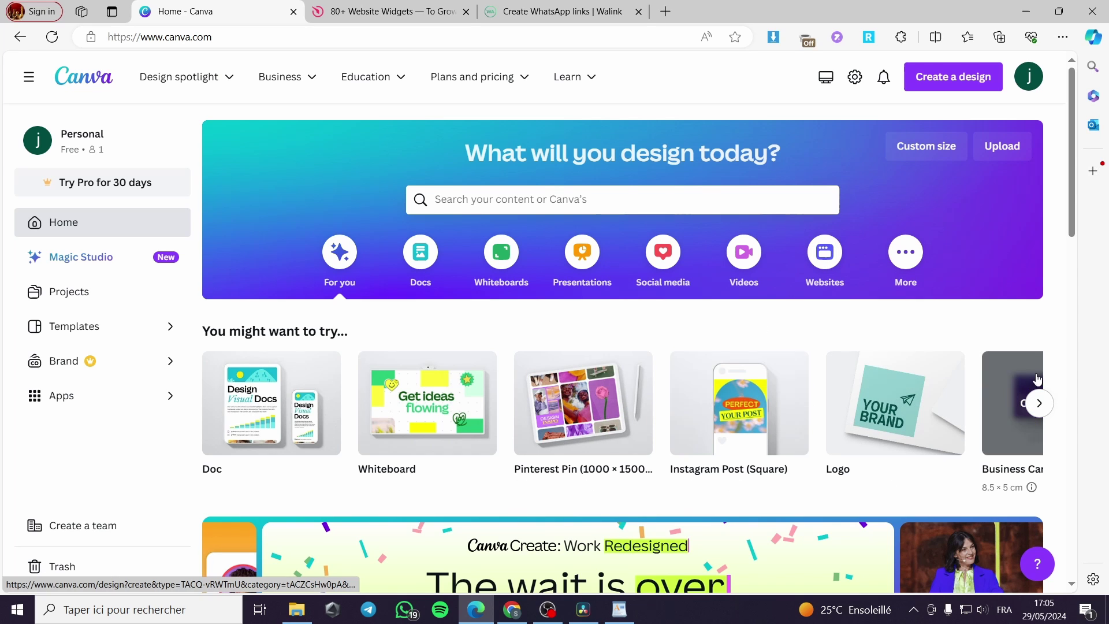
# - Browse the Canva designs list to find the white car website design
pyautogui.scroll(-3, 687, 324)
pyautogui.scroll(-3, 687, 324)
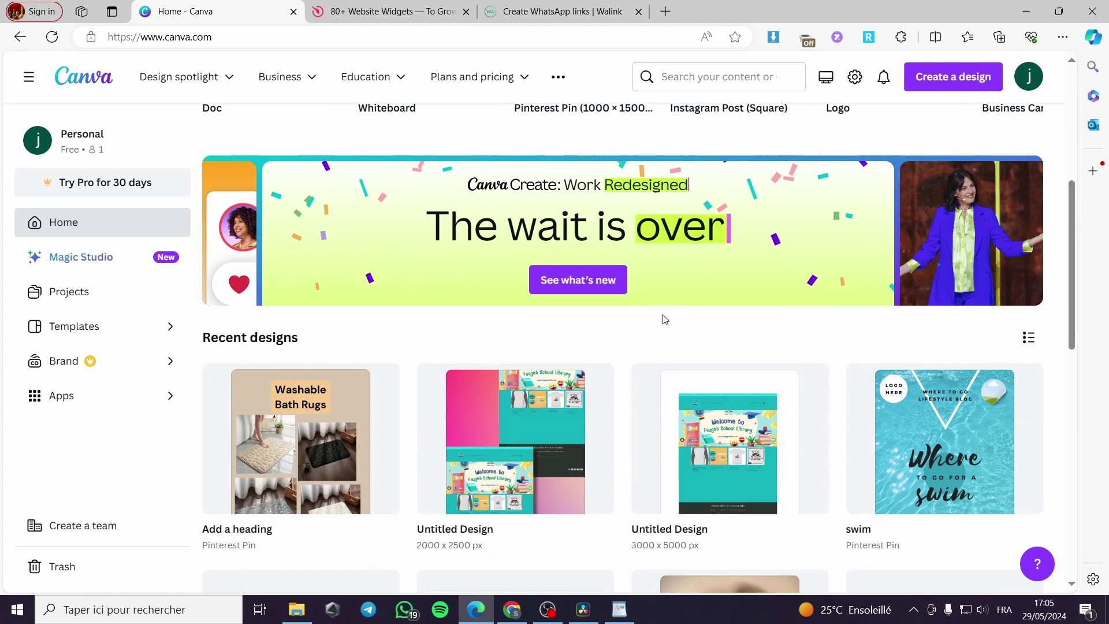
pyautogui.scroll(1, 532, 383)
pyautogui.scroll(5, 532, 383)
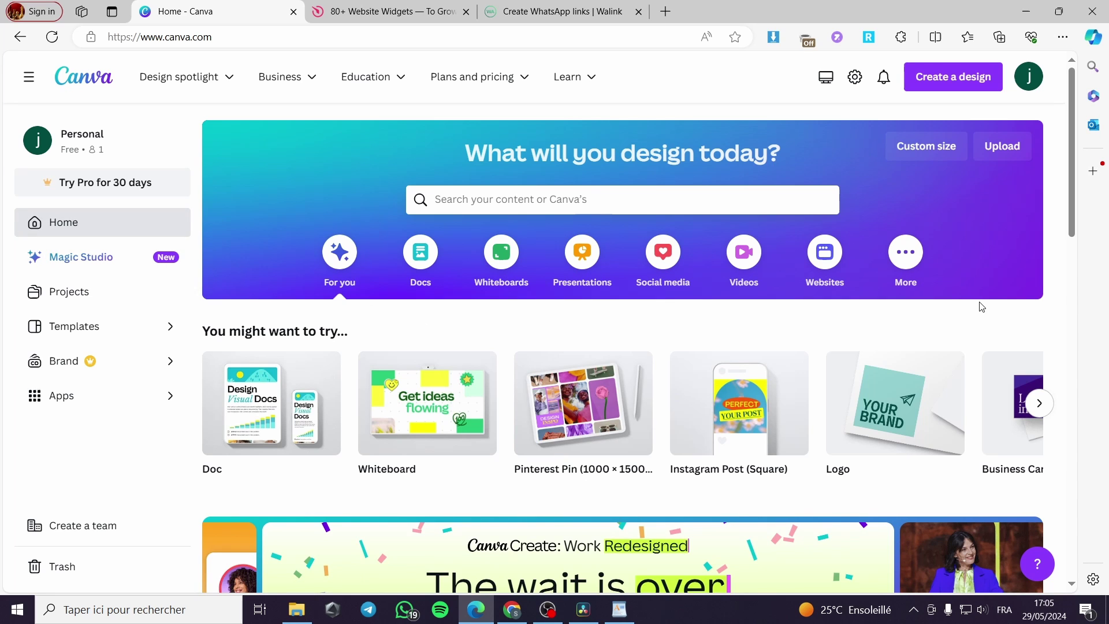
pyautogui.scroll(-2, 982, 306)
pyautogui.scroll(-2, 739, 360)
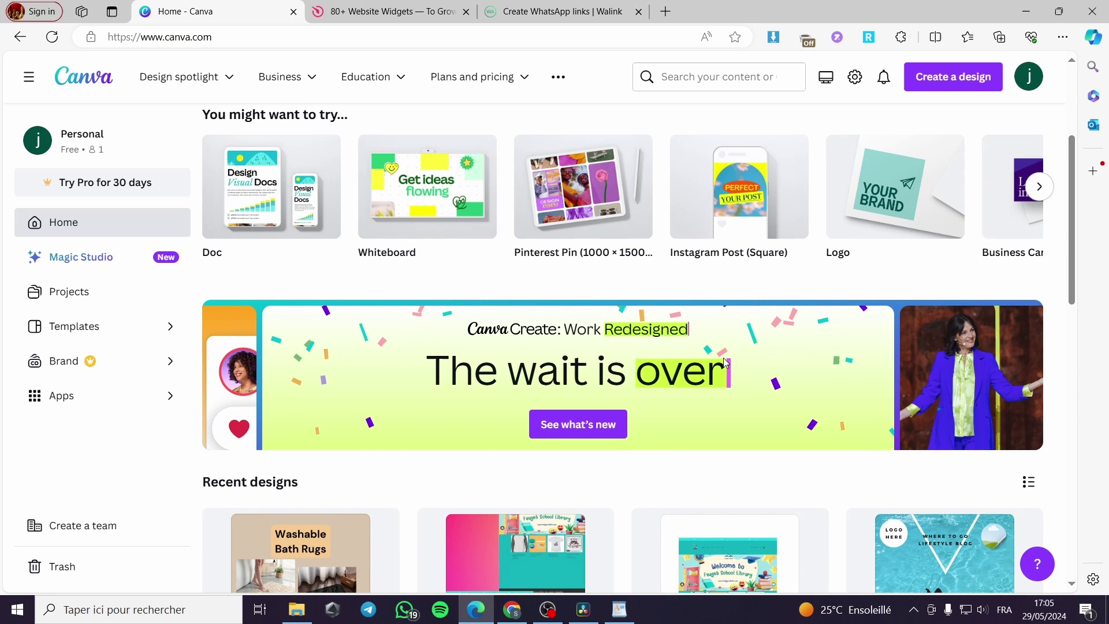
pyautogui.scroll(-2, 606, 364)
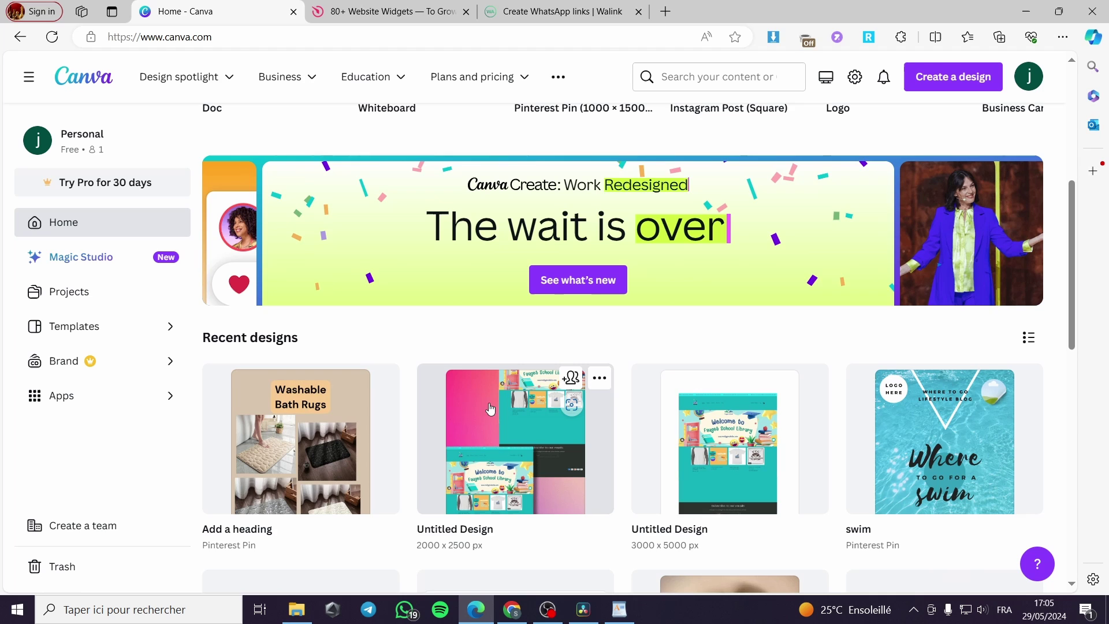
pyautogui.scroll(2, 519, 381)
pyautogui.scroll(2, 474, 381)
pyautogui.scroll(2, 452, 371)
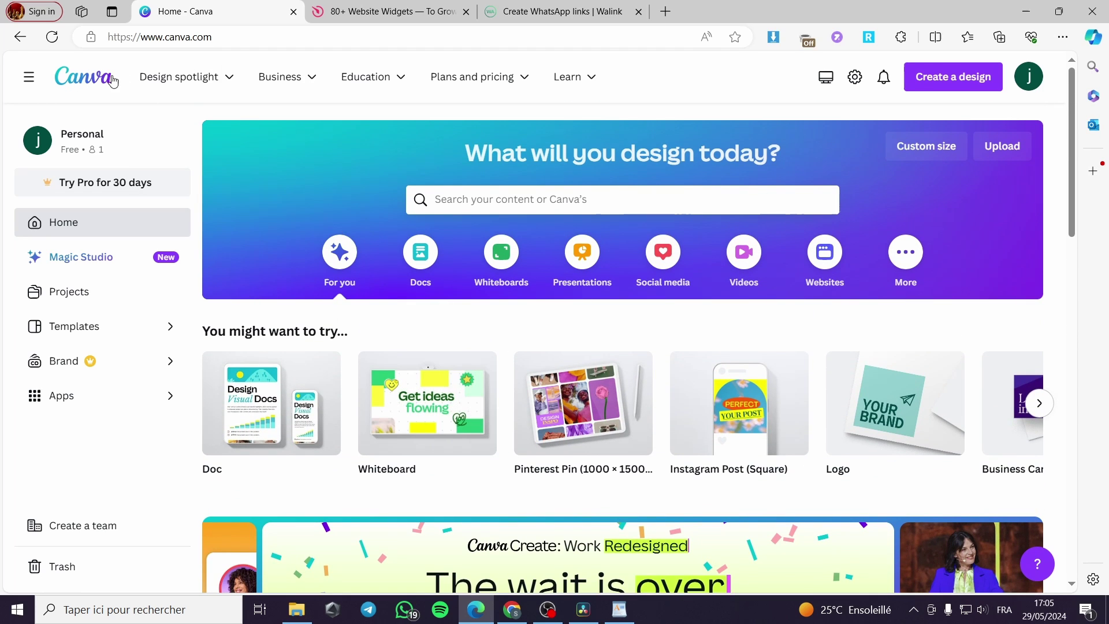
pyautogui.scroll(-6, 660, 352)
pyautogui.scroll(-5, 669, 347)
pyautogui.scroll(-2, 682, 343)
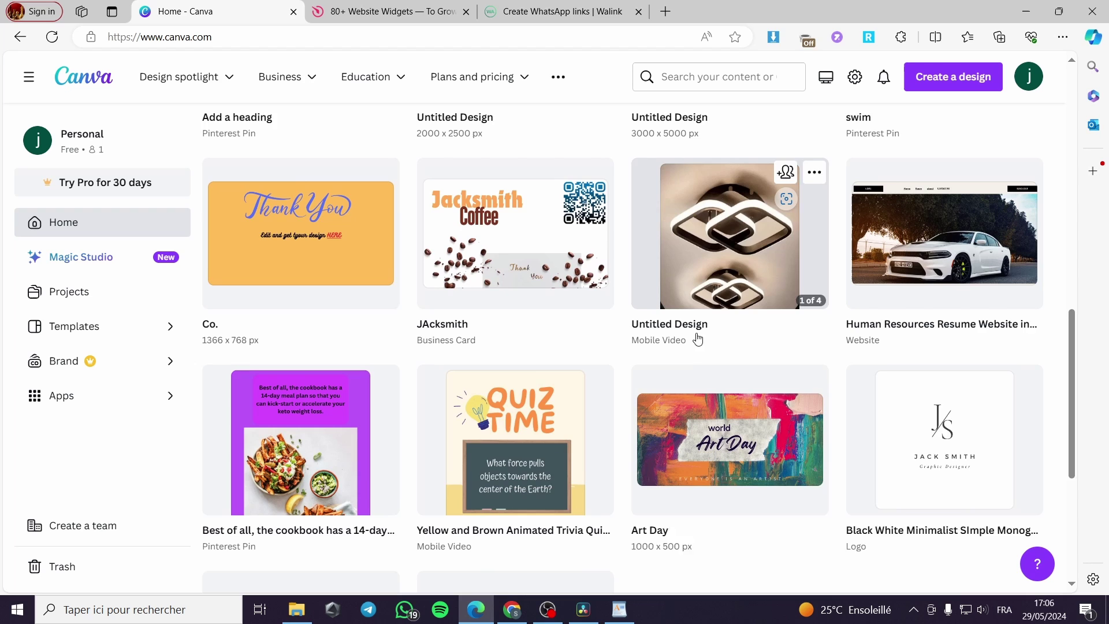
pyautogui.scroll(-1, 698, 338)
pyautogui.scroll(-3, 697, 337)
pyautogui.scroll(-3, 696, 337)
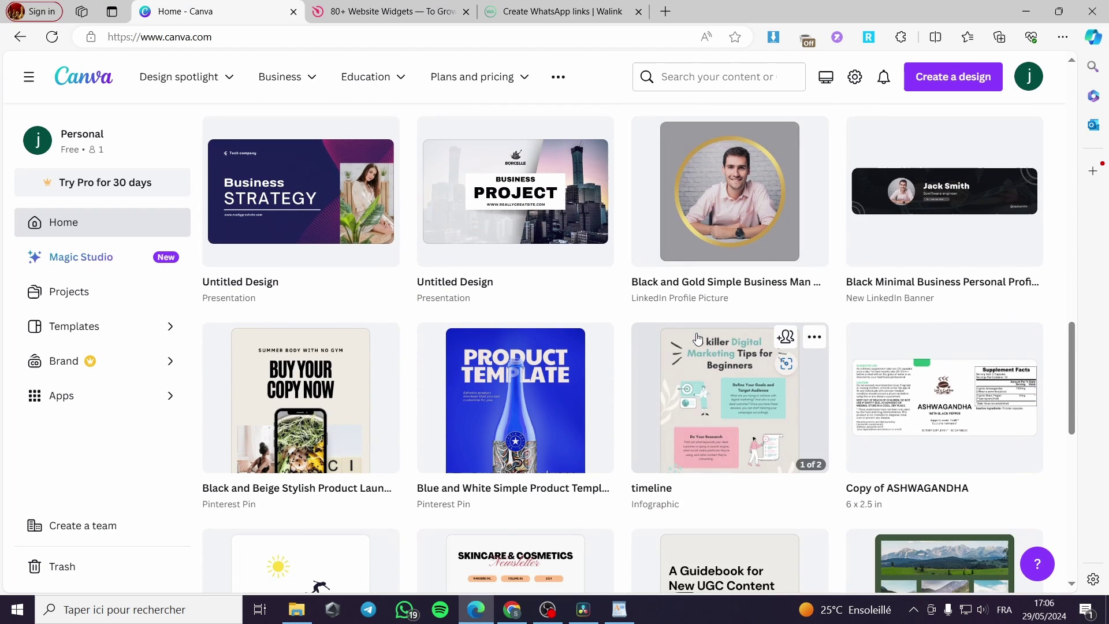
pyautogui.scroll(-3, 697, 337)
pyautogui.scroll(-2, 698, 338)
pyautogui.scroll(-3, 540, 354)
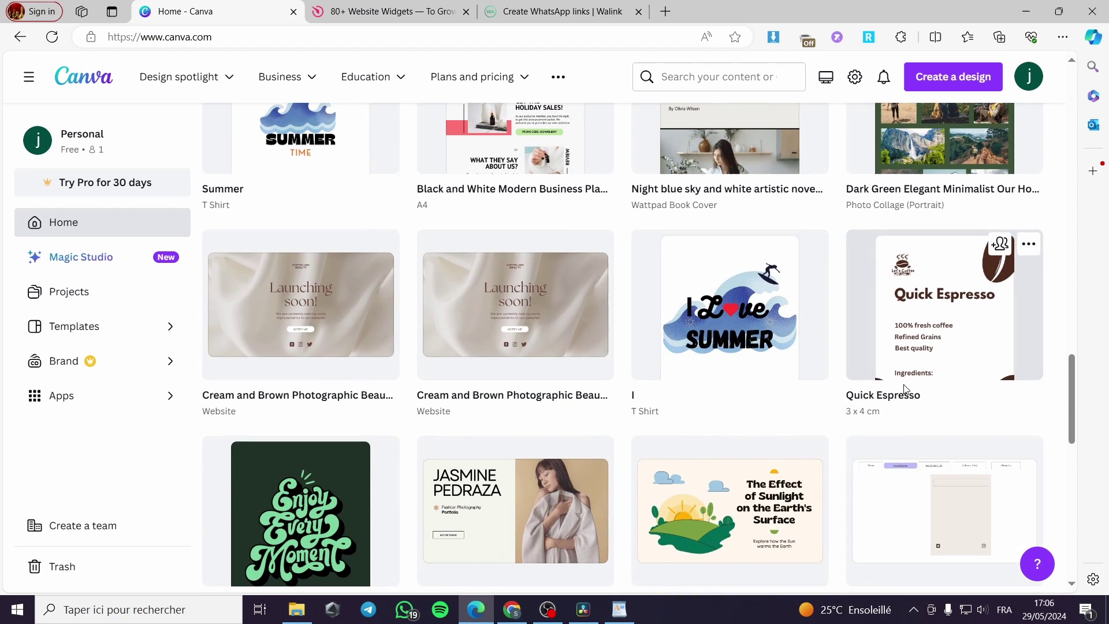
pyautogui.scroll(-2, 710, 413)
pyautogui.scroll(-2, 710, 413)
pyautogui.scroll(-4, 651, 424)
pyautogui.scroll(-1, 650, 423)
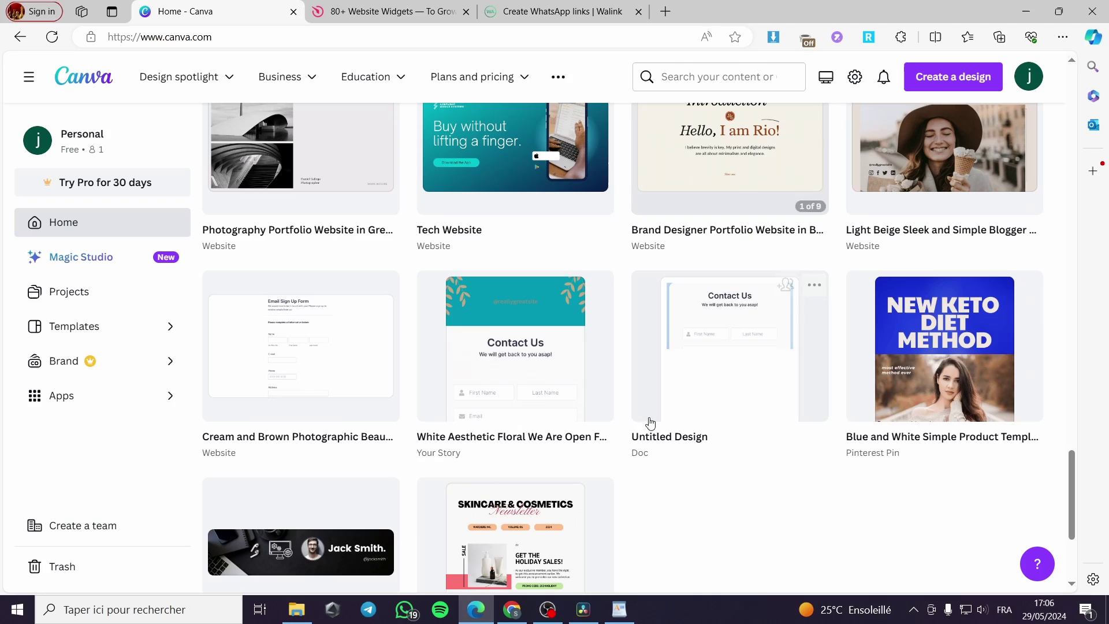
pyautogui.scroll(-3, 449, 411)
pyautogui.scroll(8, 457, 411)
pyautogui.scroll(8, 465, 411)
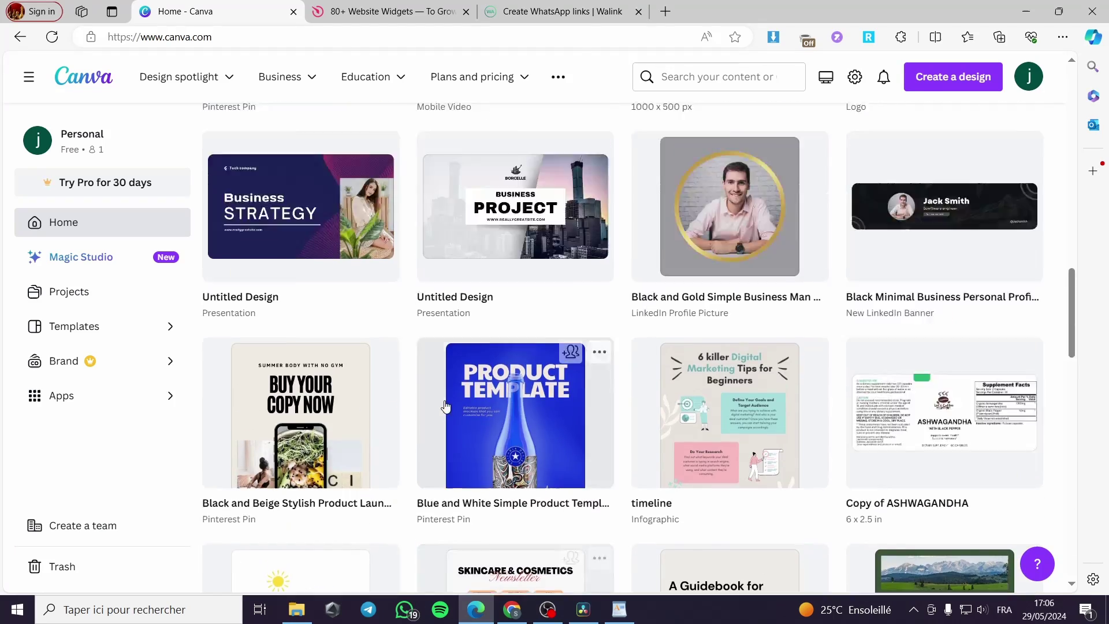
pyautogui.scroll(5, 473, 418)
pyautogui.scroll(10, 473, 417)
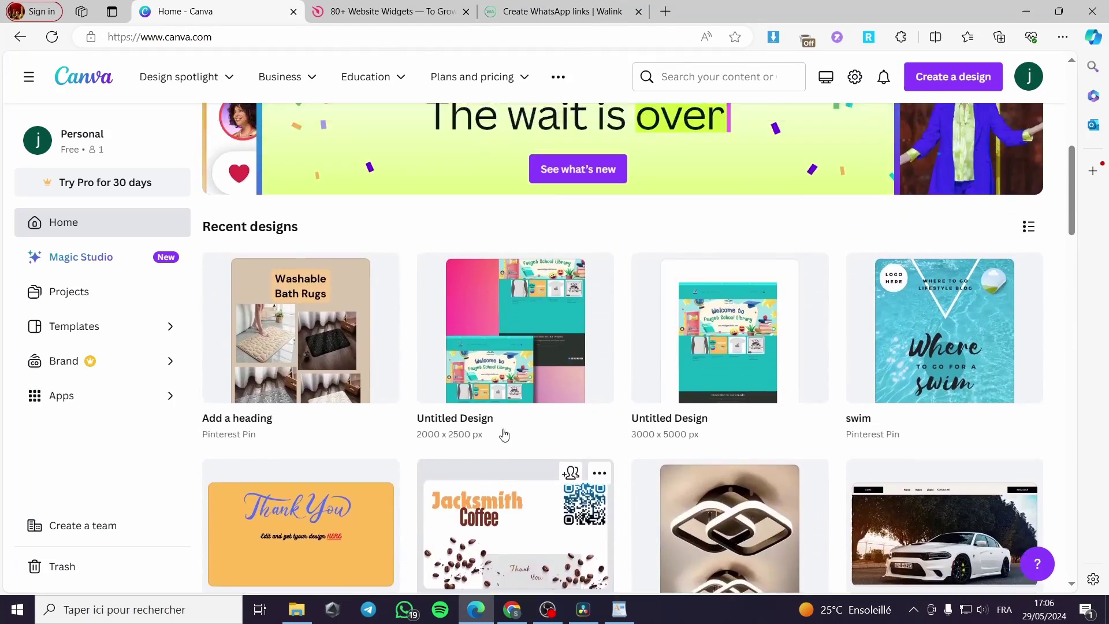
pyautogui.scroll(5, 577, 416)
pyautogui.scroll(-4, 751, 404)
pyautogui.scroll(-6, 849, 403)
pyautogui.scroll(-1, 889, 399)
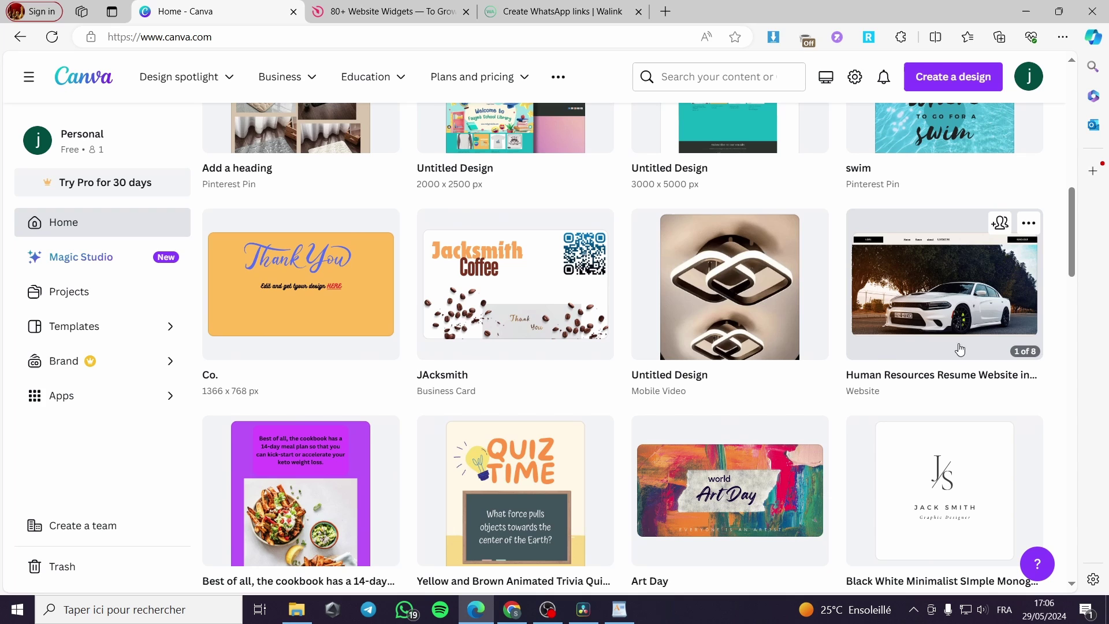
# - Open the Human Resources Resume Website design, then switch to the Elfsight widgets tab
pyautogui.click(866, 376)
pyautogui.click(855, 350)
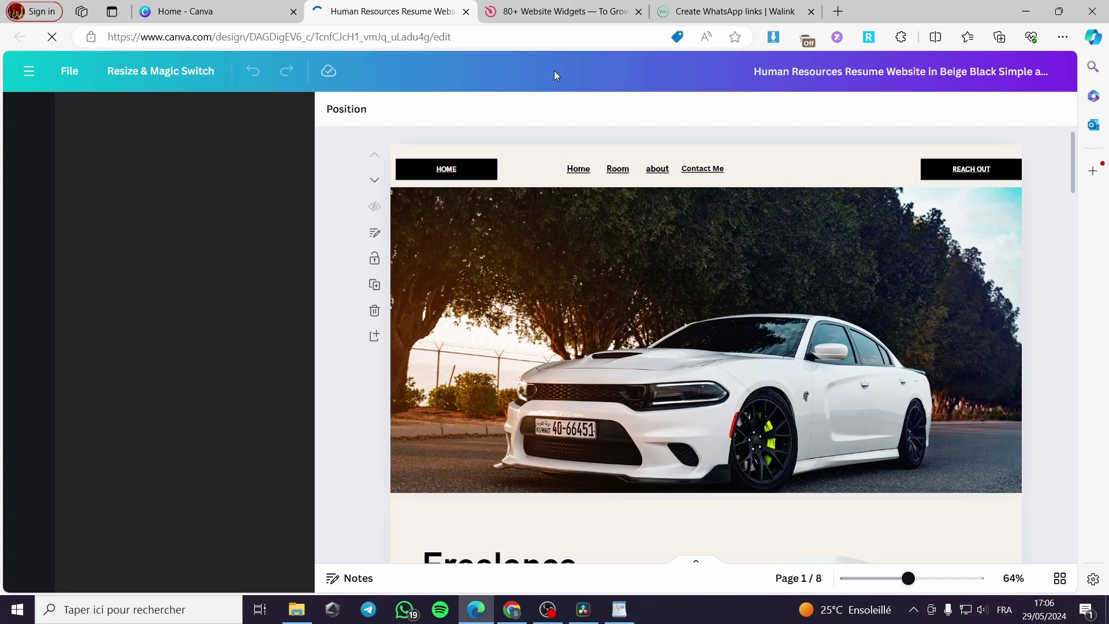
pyautogui.click(560, 5)
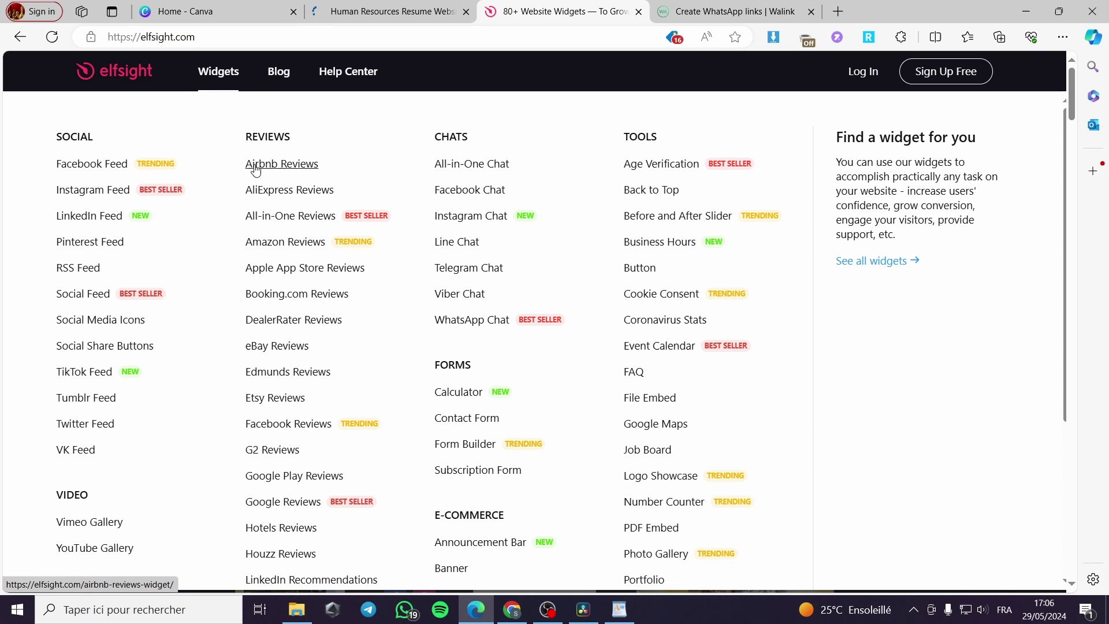
# - Open Elfsight's WhatsApp Chat widget page from the Chats section of the Widgets menu
pyautogui.scroll(-3, 473, 298)
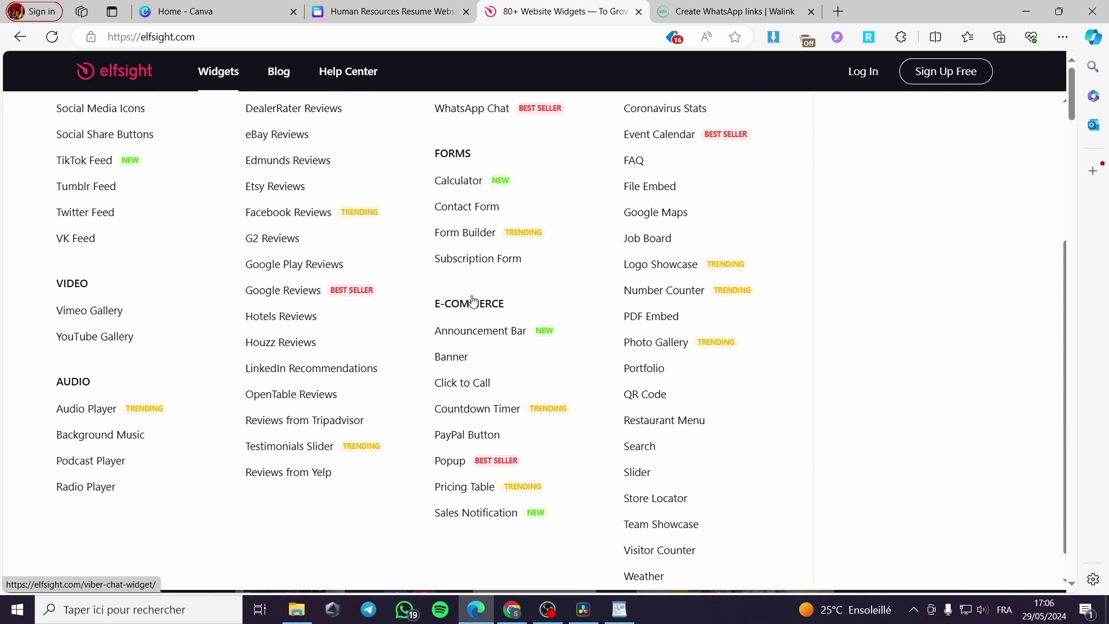
pyautogui.scroll(1, 474, 300)
pyautogui.scroll(2, 482, 288)
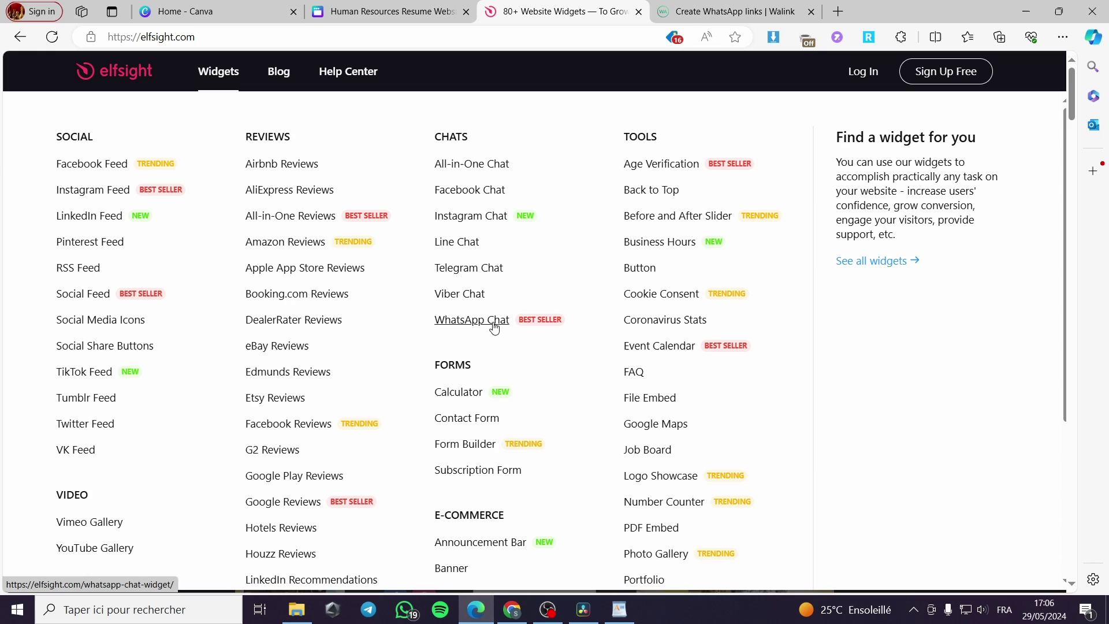
pyautogui.click(494, 323)
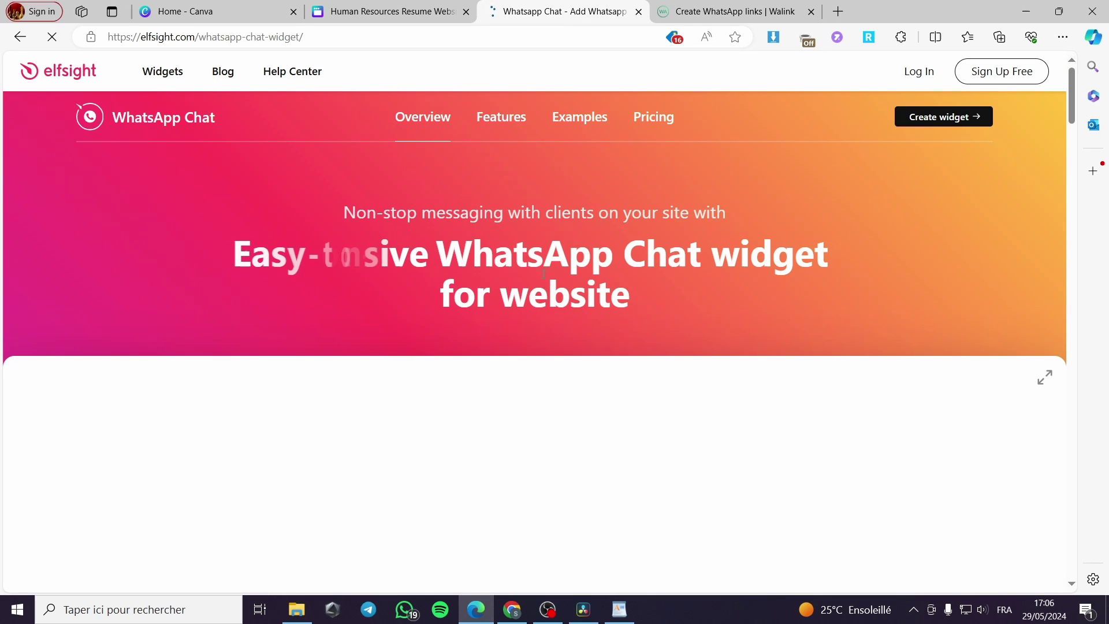
# - Start a new WhatsApp Chat widget and compare the Message Field and General templates
pyautogui.click(955, 121)
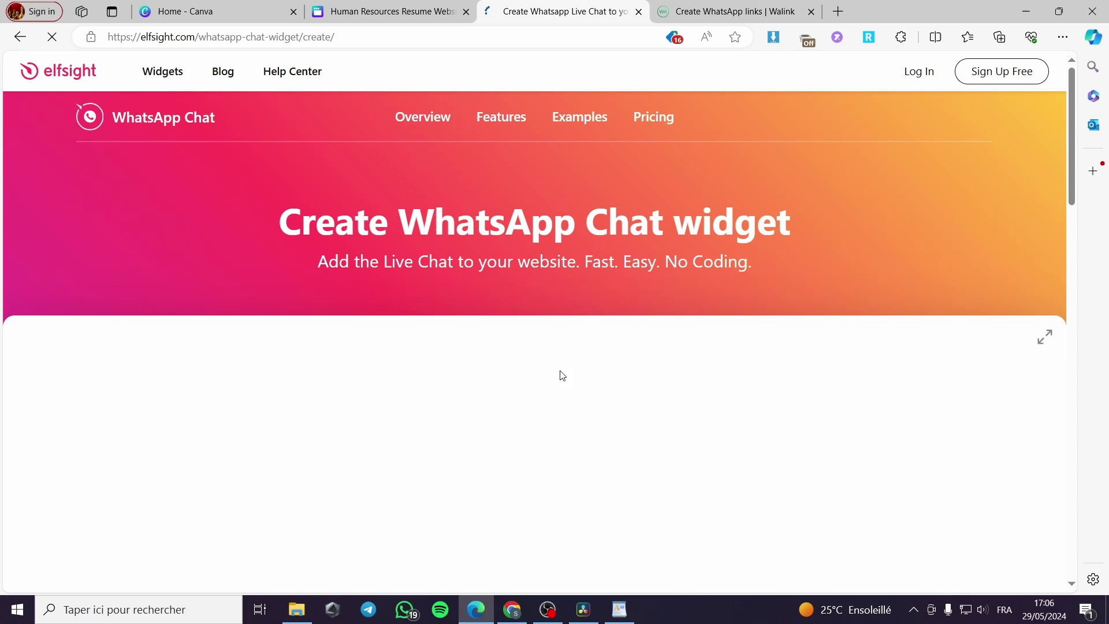
pyautogui.scroll(-2, 585, 376)
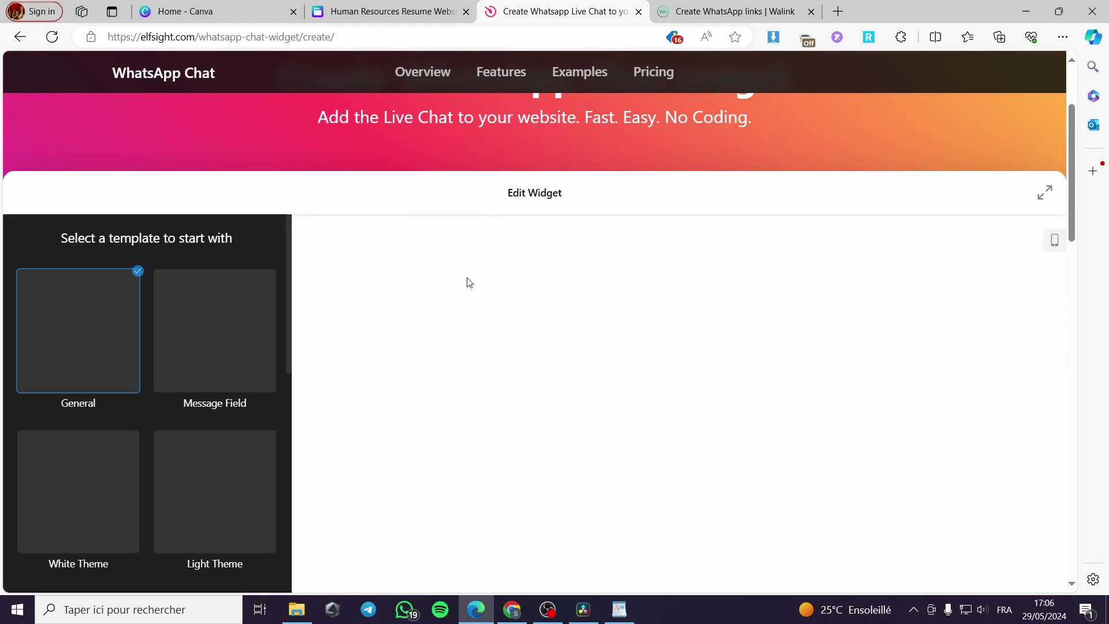
pyautogui.scroll(3, 563, 300)
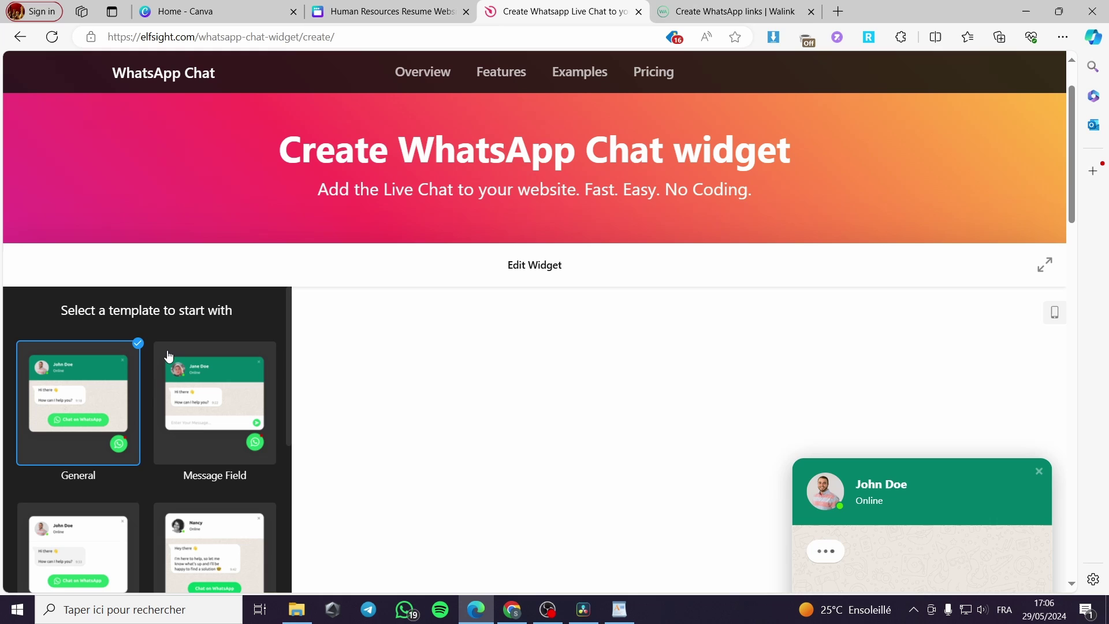
pyautogui.scroll(-3, 193, 350)
pyautogui.scroll(3, 193, 349)
pyautogui.scroll(-3, 520, 429)
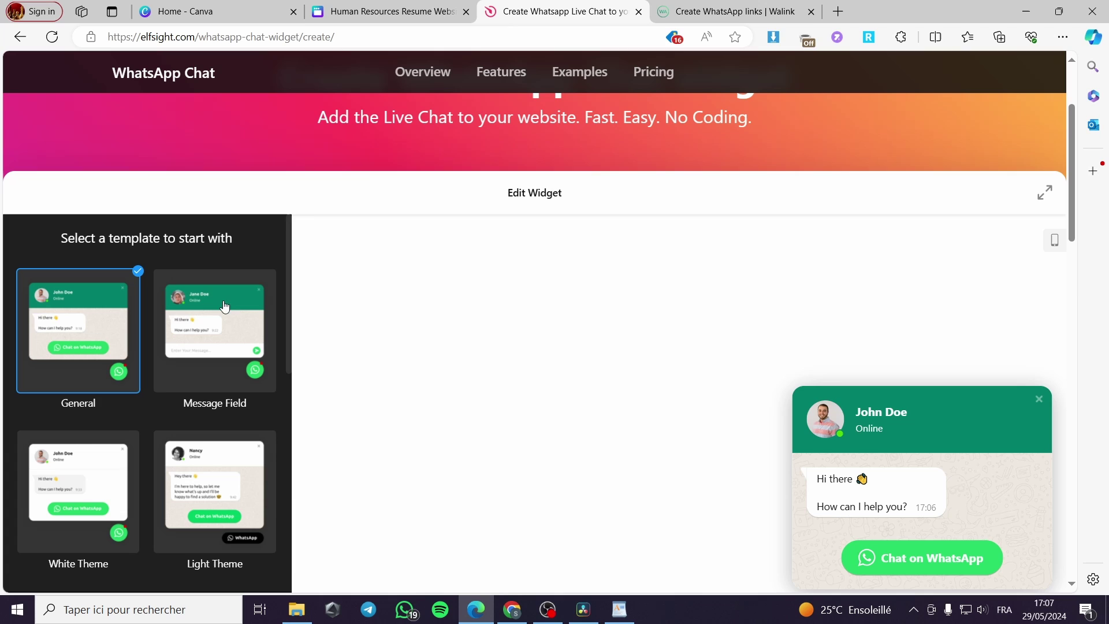
pyautogui.click(209, 339)
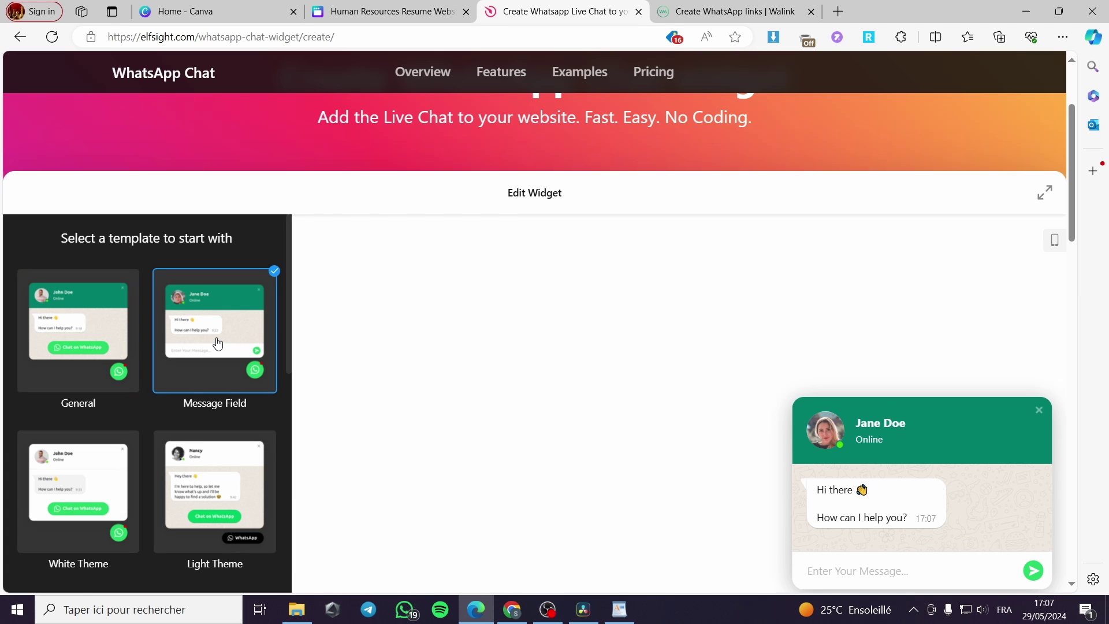
pyautogui.click(112, 339)
pyautogui.scroll(-2, 145, 335)
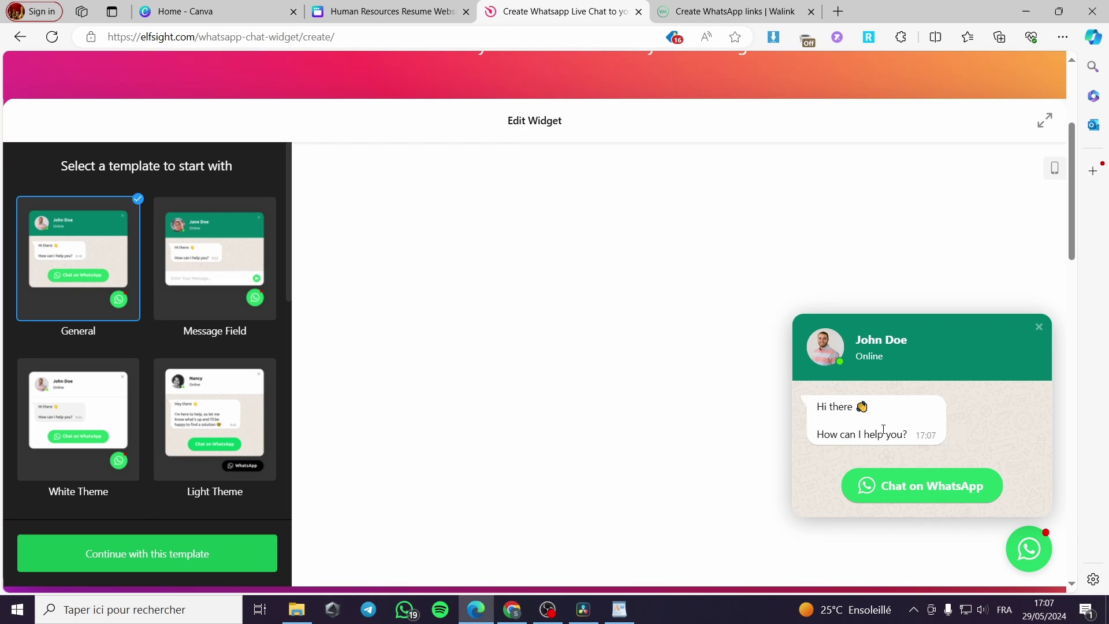
pyautogui.click(223, 267)
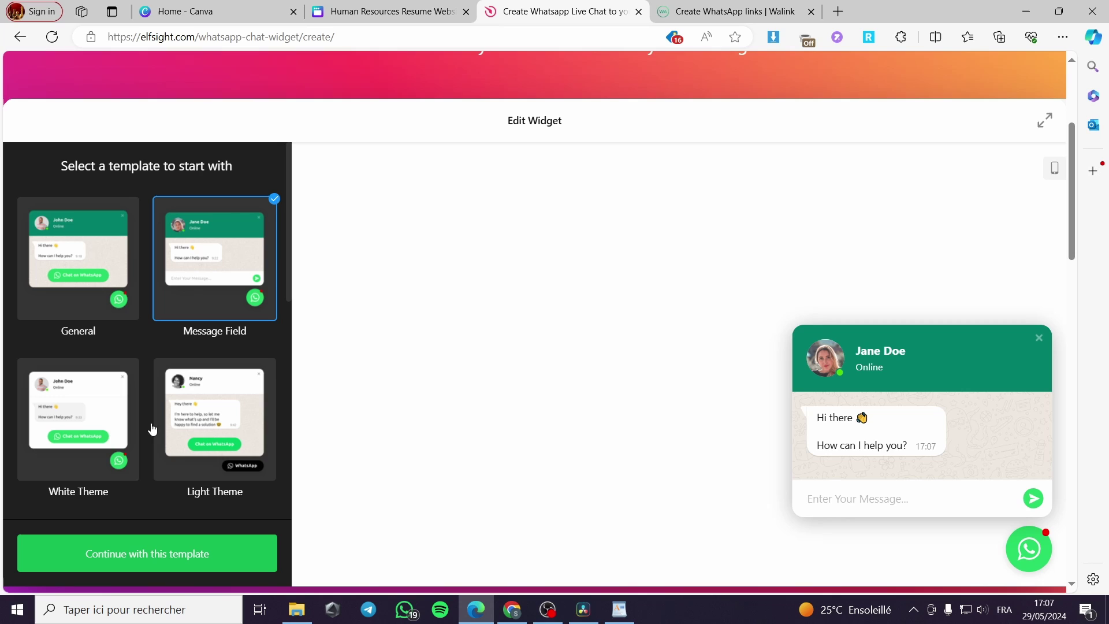
# - Preview White, Light, Booking, Dark Theme, Feedback and Onboarding templates, ending on Consultation
pyautogui.click(93, 441)
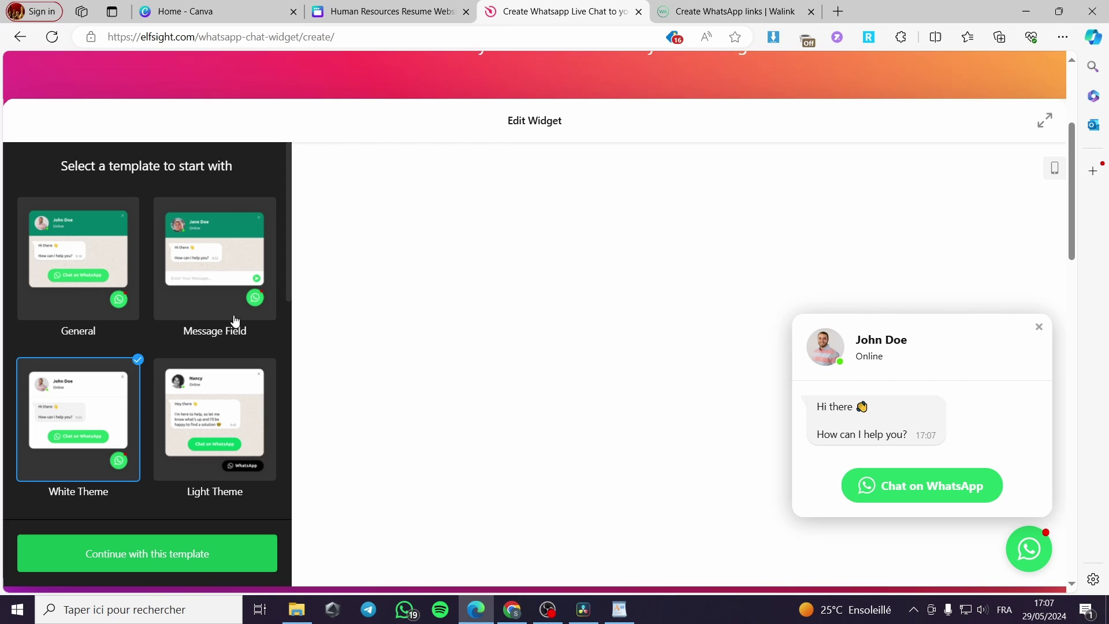
pyautogui.click(222, 428)
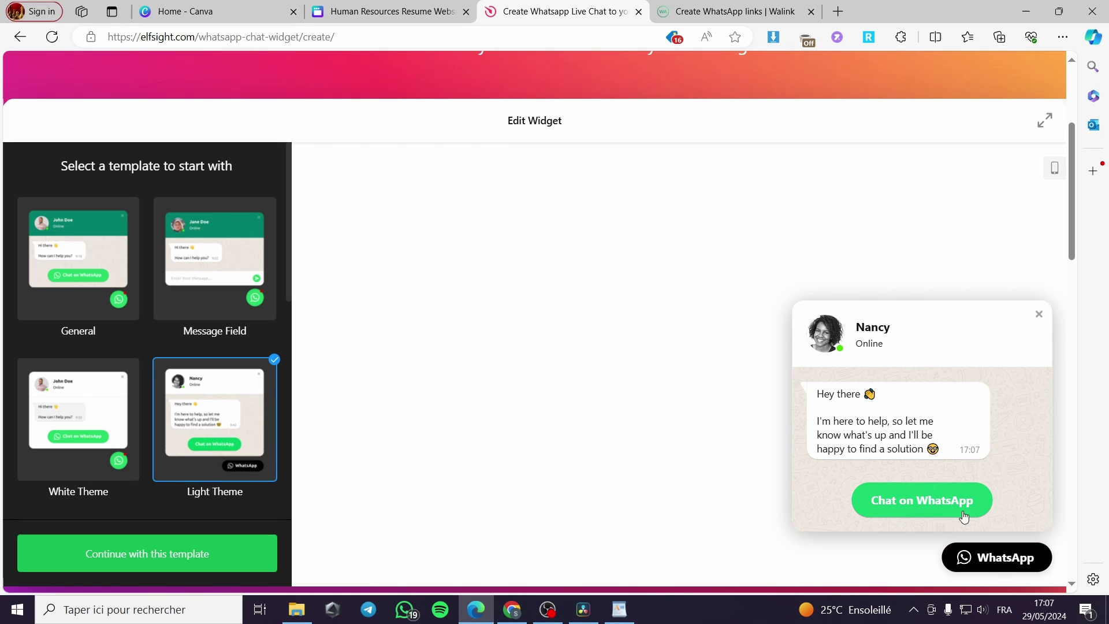
pyautogui.scroll(-2, 202, 439)
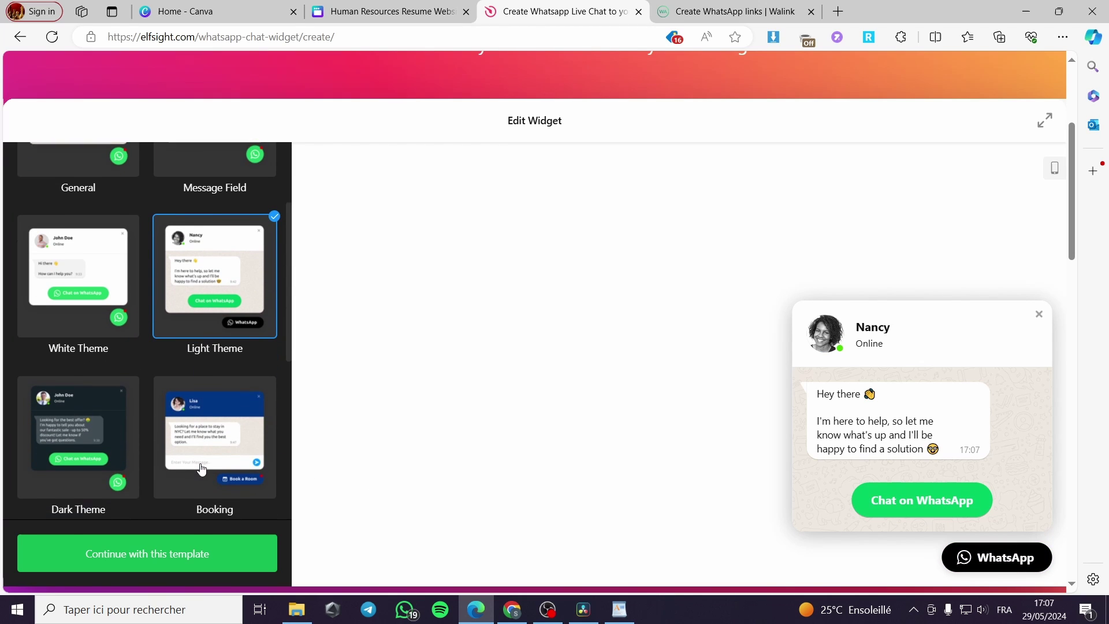
pyautogui.scroll(-1, 222, 347)
pyautogui.click(219, 386)
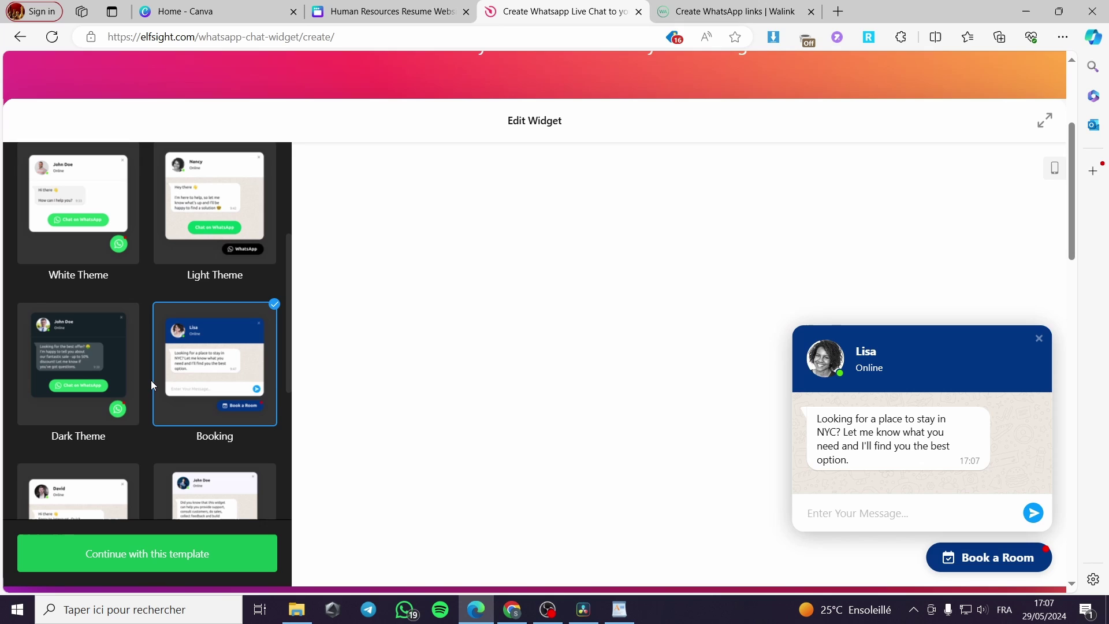
pyautogui.click(101, 379)
pyautogui.scroll(-1, 102, 379)
pyautogui.scroll(-2, 101, 379)
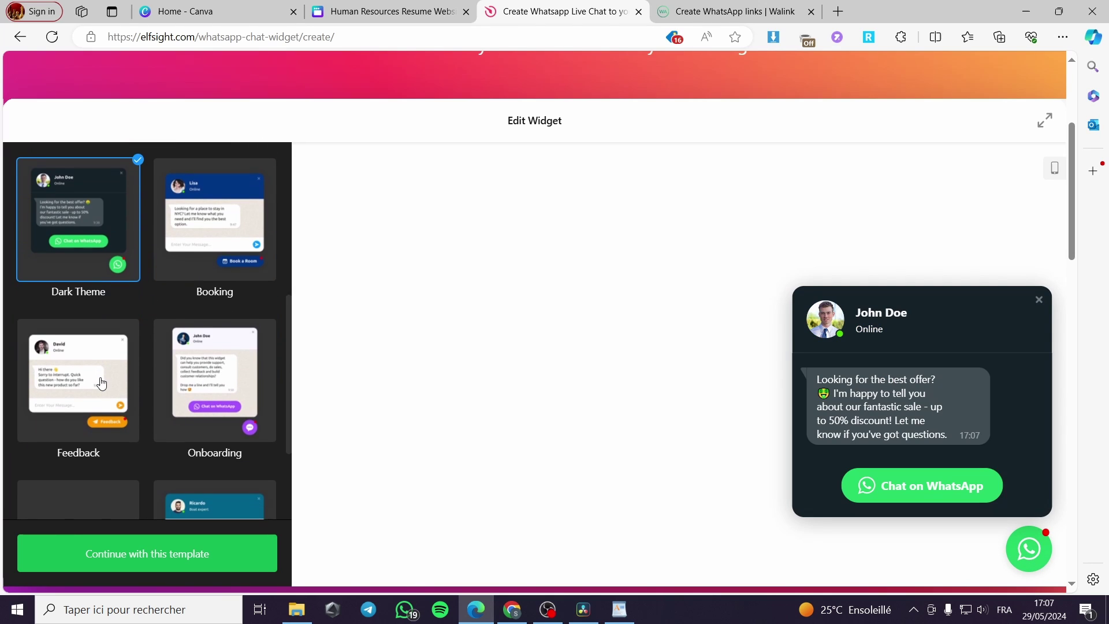
pyautogui.click(101, 380)
pyautogui.click(220, 381)
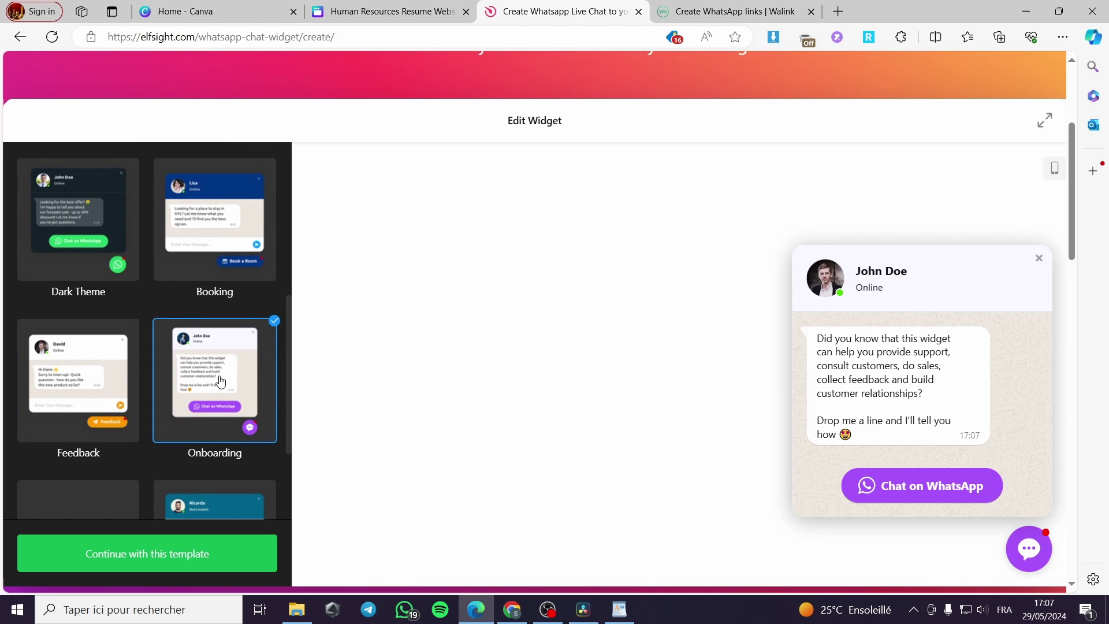
pyautogui.scroll(-2, 214, 383)
pyautogui.click(203, 390)
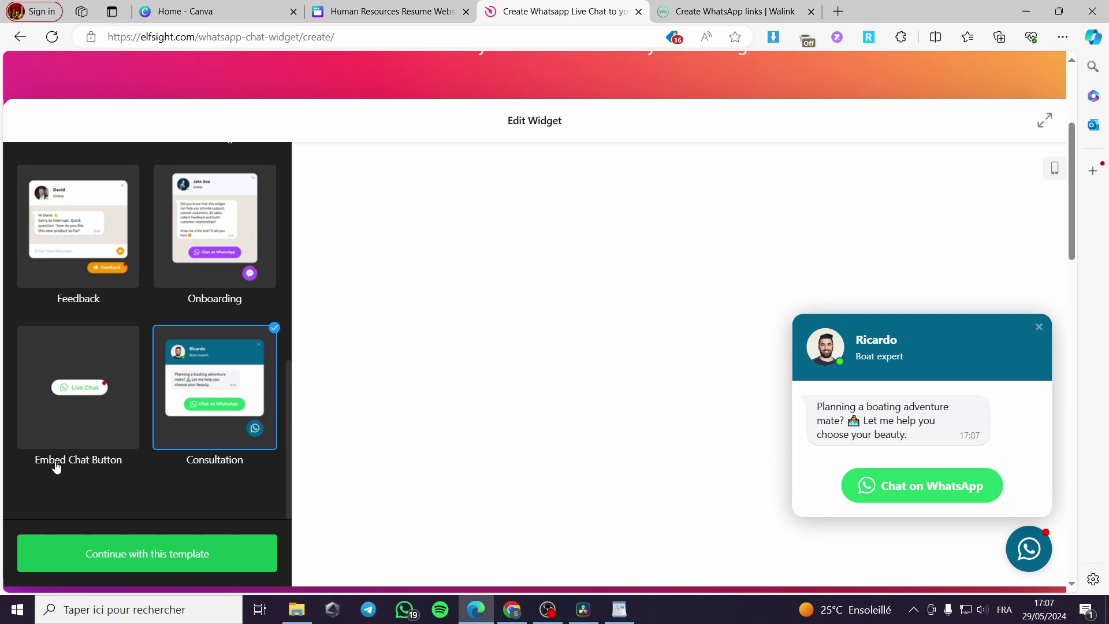
# - Preview the Embed Chat Button template, then select the Message Field template
pyautogui.click(74, 411)
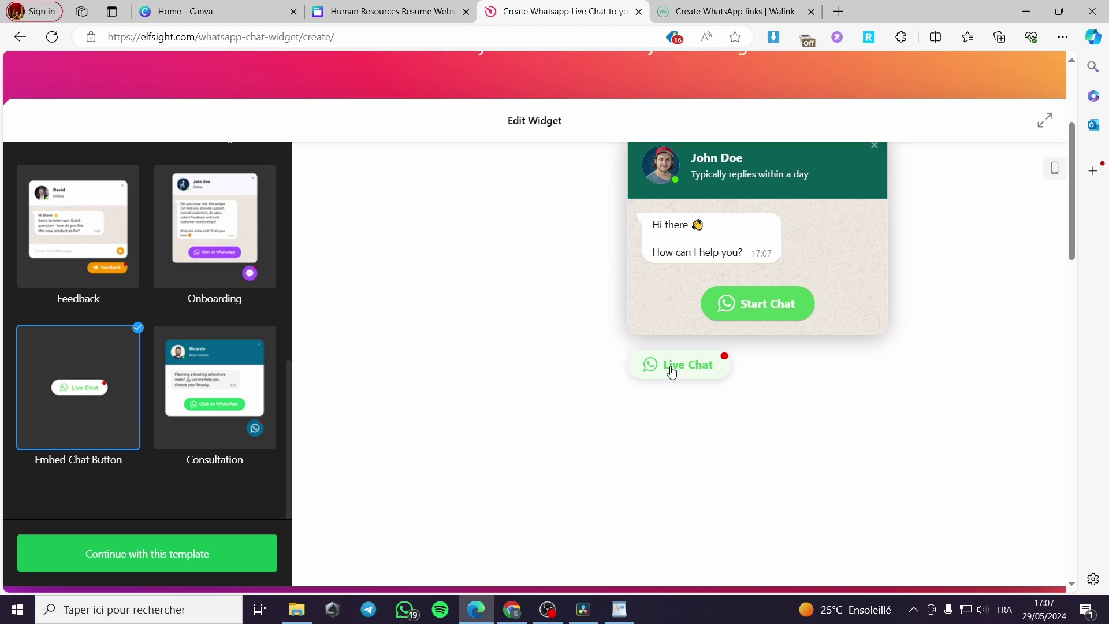
pyautogui.scroll(2, 800, 246)
pyautogui.scroll(-2, 804, 258)
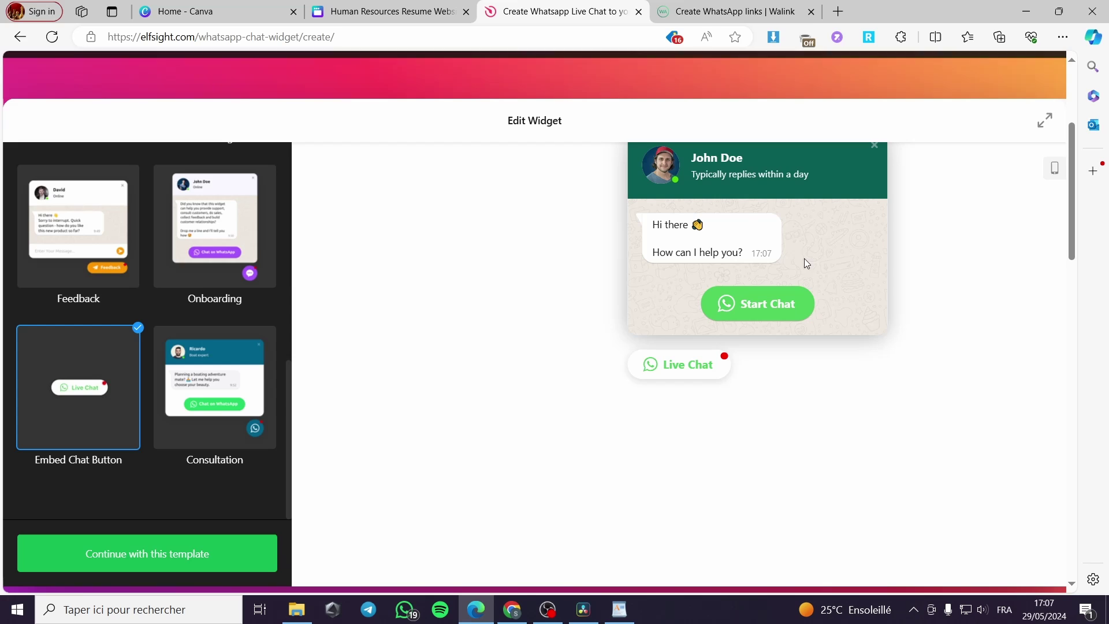
pyautogui.scroll(10, 143, 432)
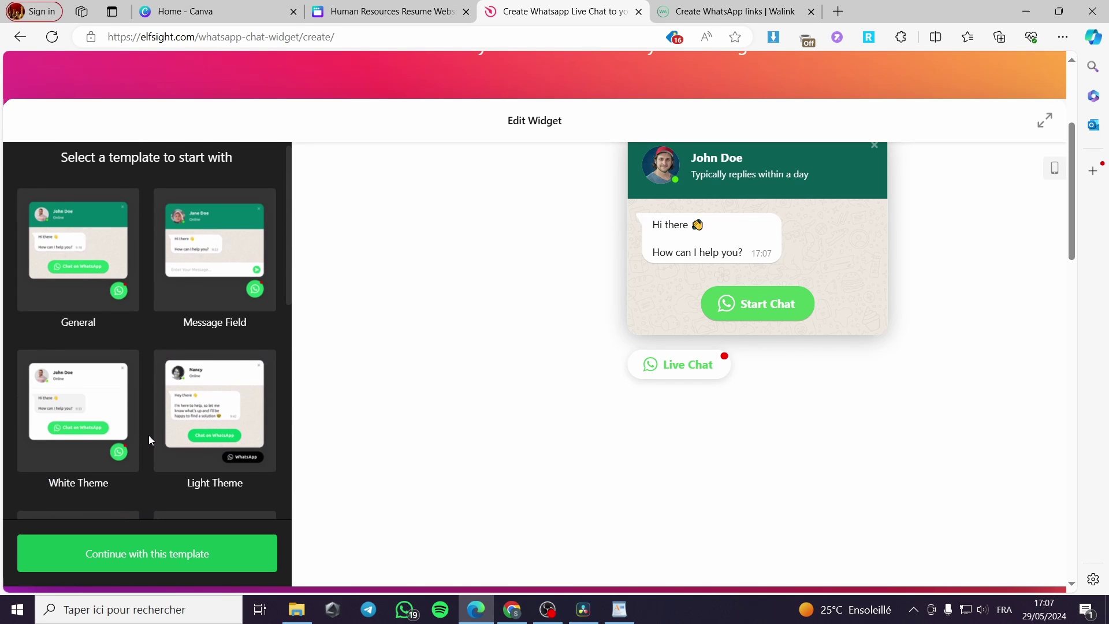
pyautogui.scroll(3, 149, 433)
pyautogui.scroll(-3, 150, 432)
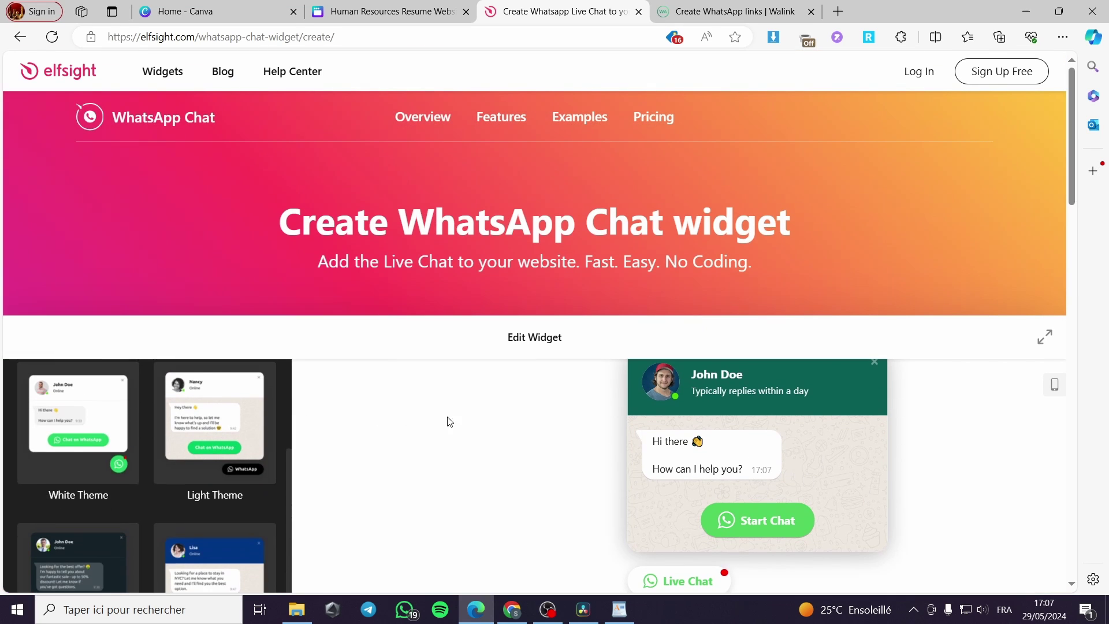
pyautogui.scroll(-1, 214, 488)
pyautogui.scroll(2, 252, 479)
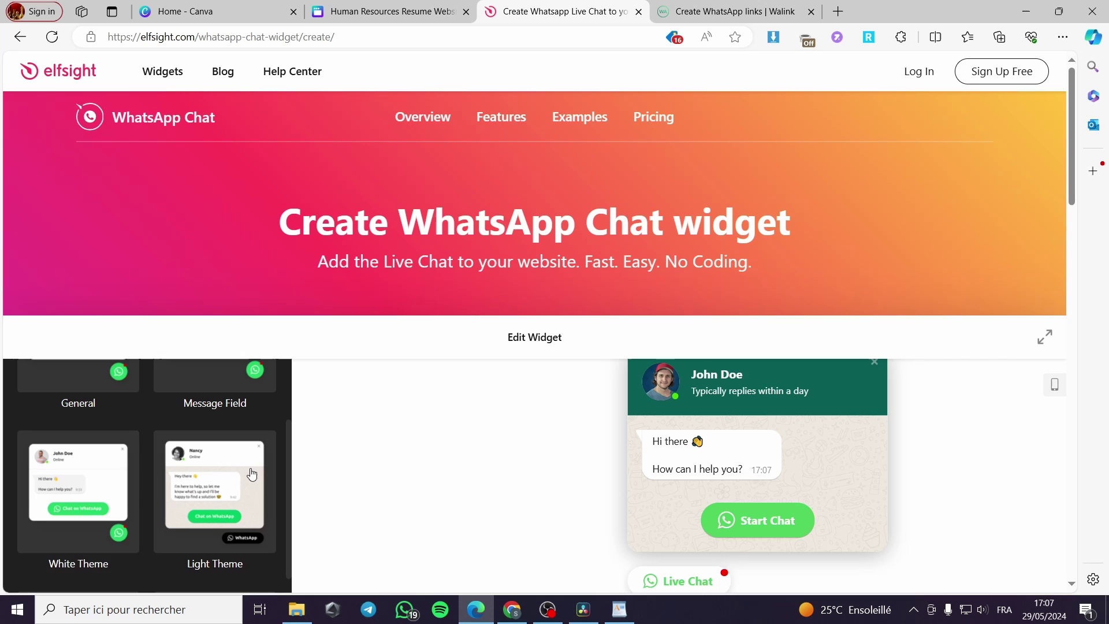
pyautogui.scroll(1, 174, 472)
pyautogui.click(195, 430)
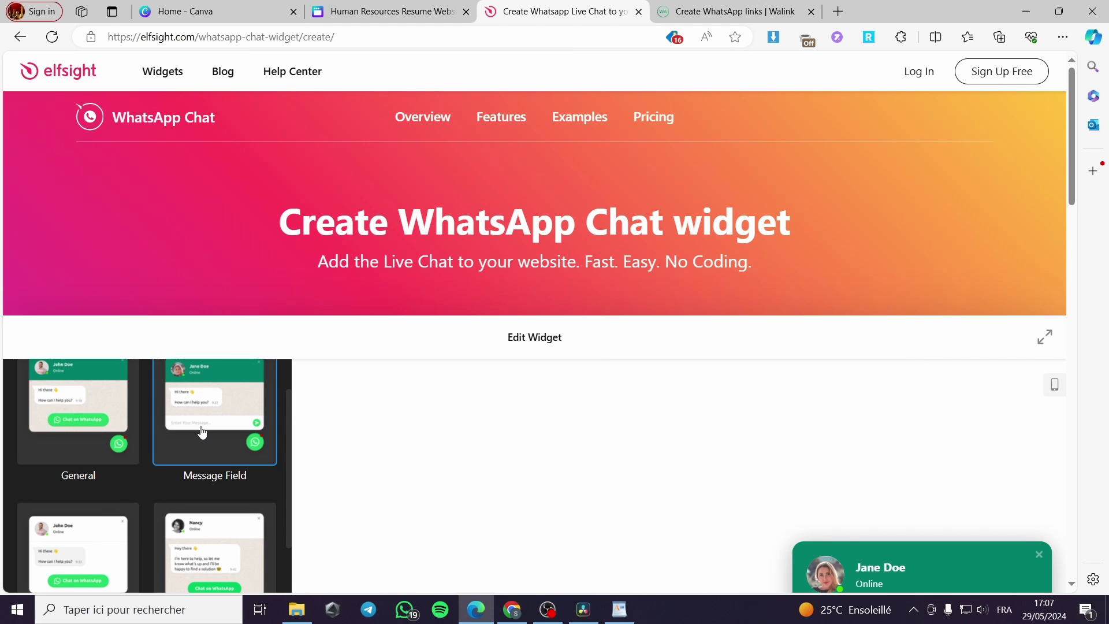
# - Look over the Message Field preview and close its chat popup
pyautogui.scroll(-2, 486, 460)
pyautogui.scroll(-4, 661, 426)
pyautogui.scroll(1, 745, 410)
pyautogui.scroll(-1, 601, 403)
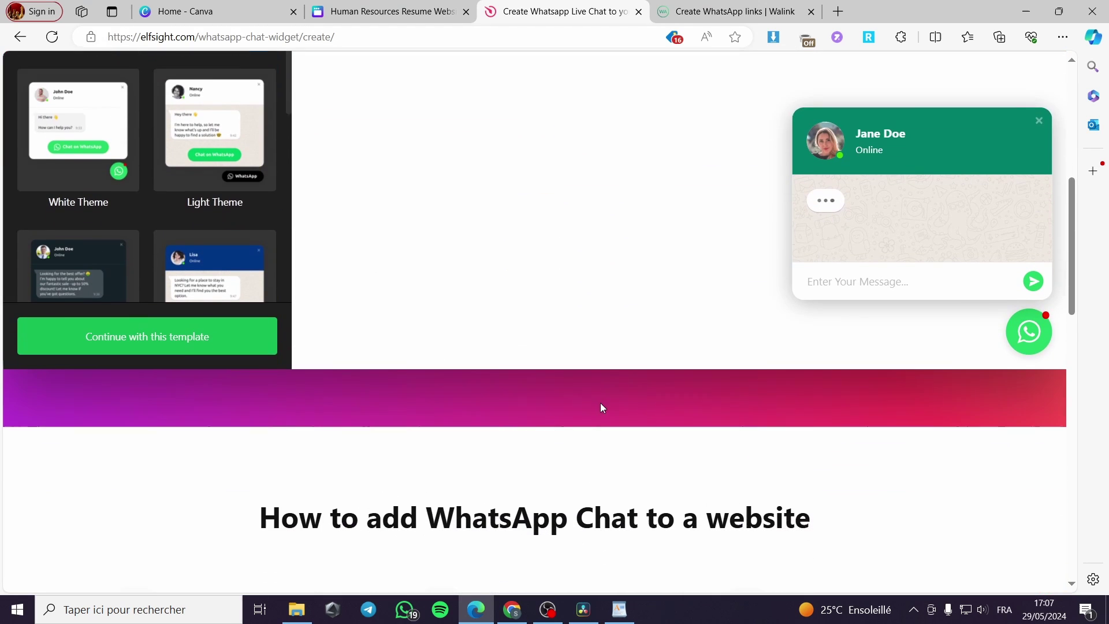
pyautogui.scroll(-1, 576, 403)
pyautogui.scroll(5, 576, 403)
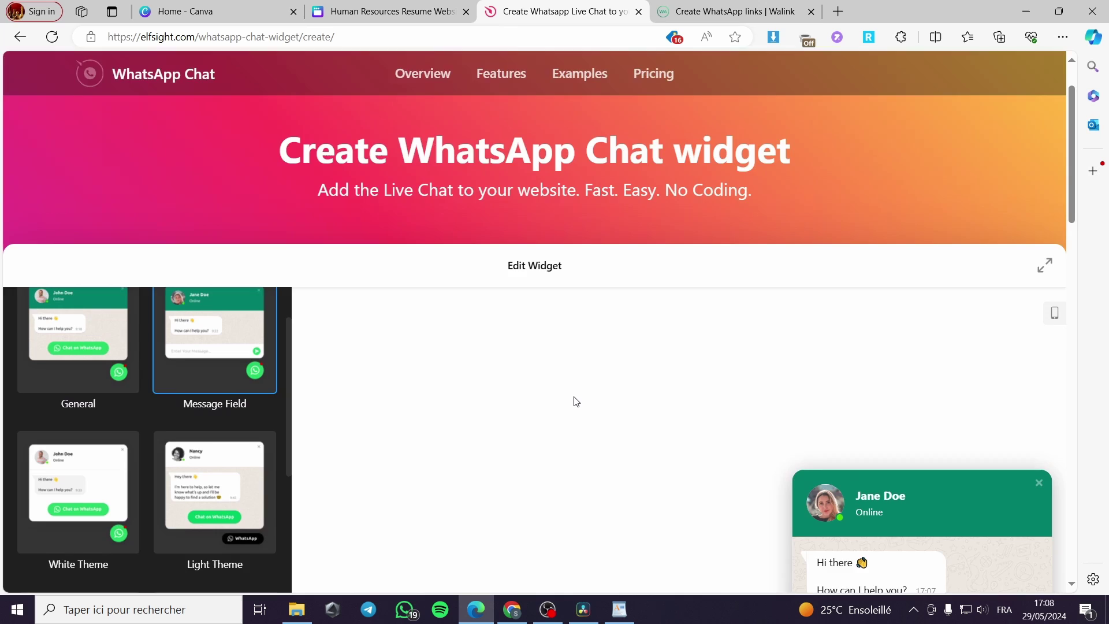
pyautogui.scroll(-2, 574, 399)
pyautogui.scroll(1, 575, 399)
pyautogui.scroll(-8, 803, 422)
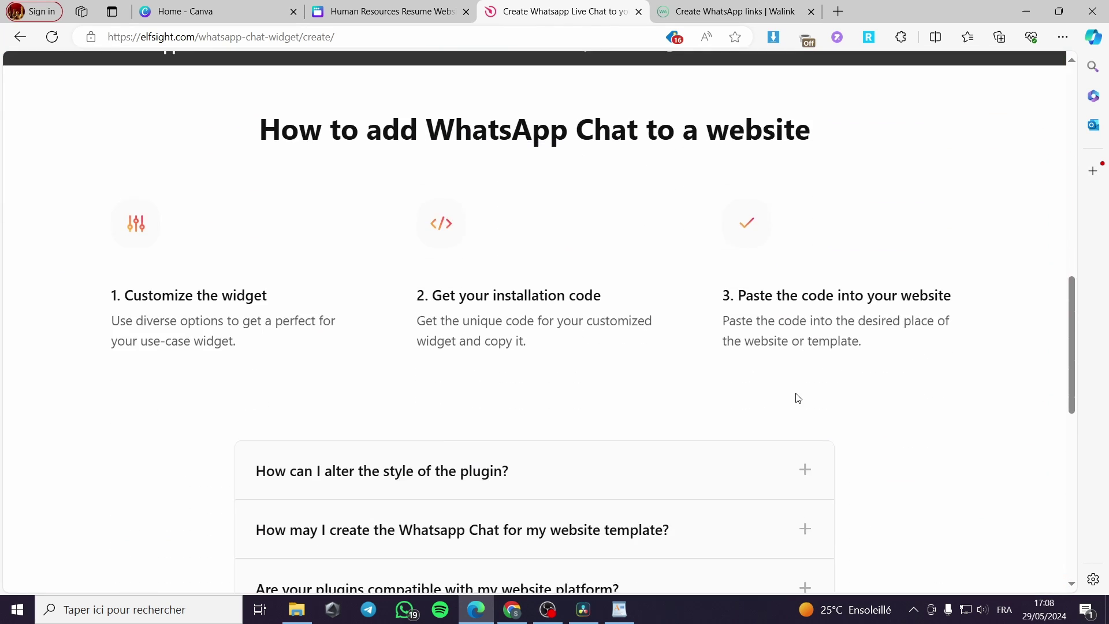
pyautogui.scroll(-6, 795, 396)
pyautogui.scroll(6, 791, 401)
pyautogui.scroll(5, 788, 403)
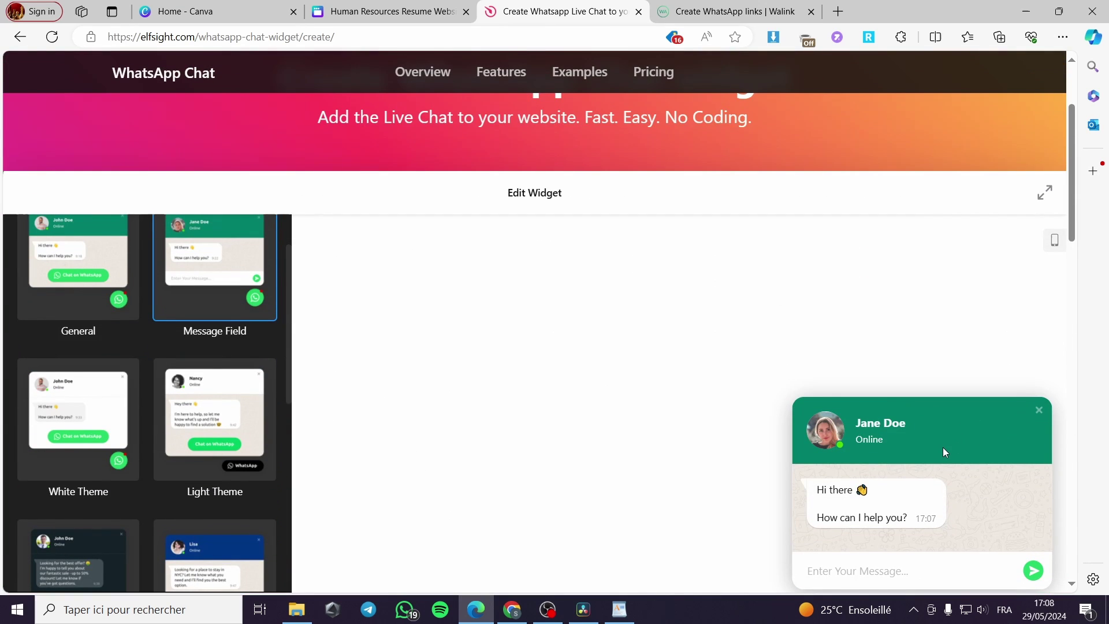
pyautogui.scroll(-2, 942, 447)
pyautogui.scroll(-1, 1027, 430)
pyautogui.click(1033, 427)
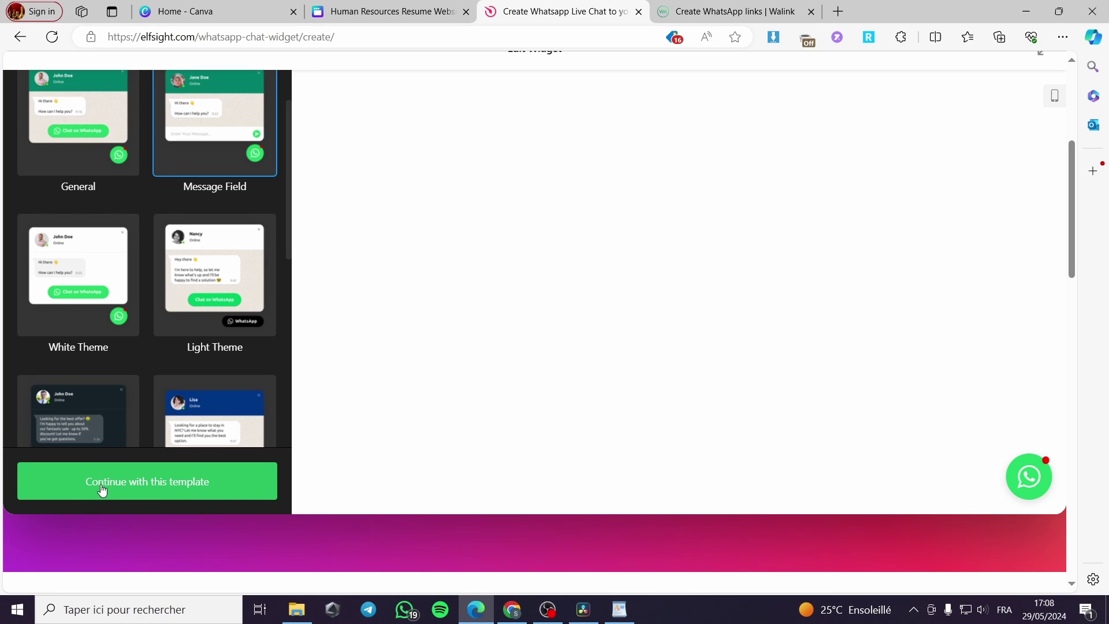
pyautogui.click(190, 495)
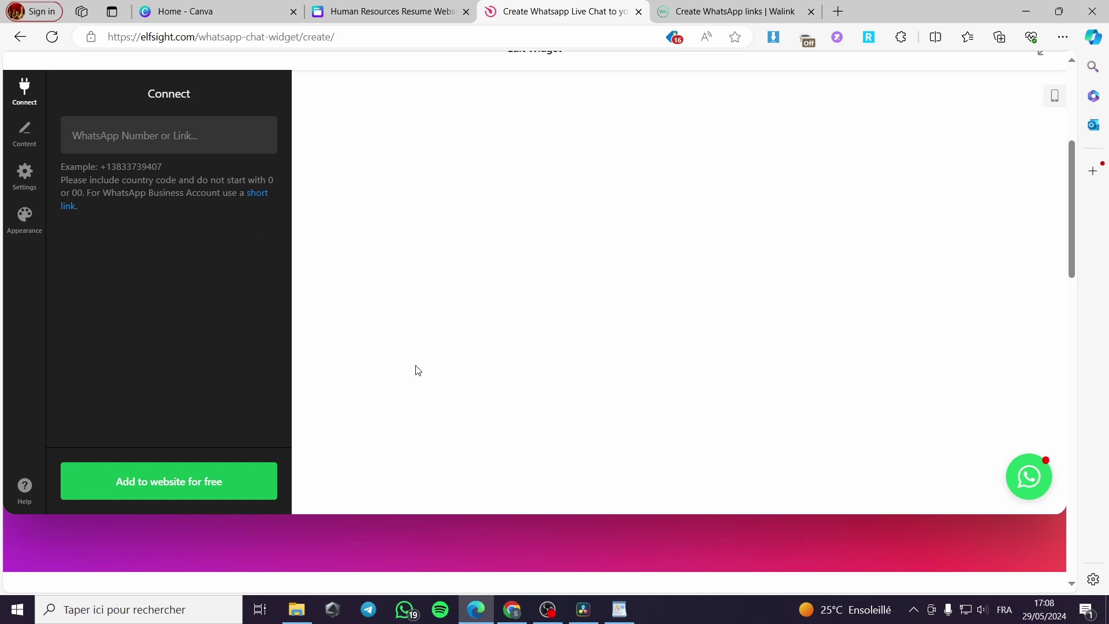
pyautogui.click(619, 609)
pyautogui.hotkey('ctrl', 'a')
pyautogui.hotkey('ctrl', 'c')
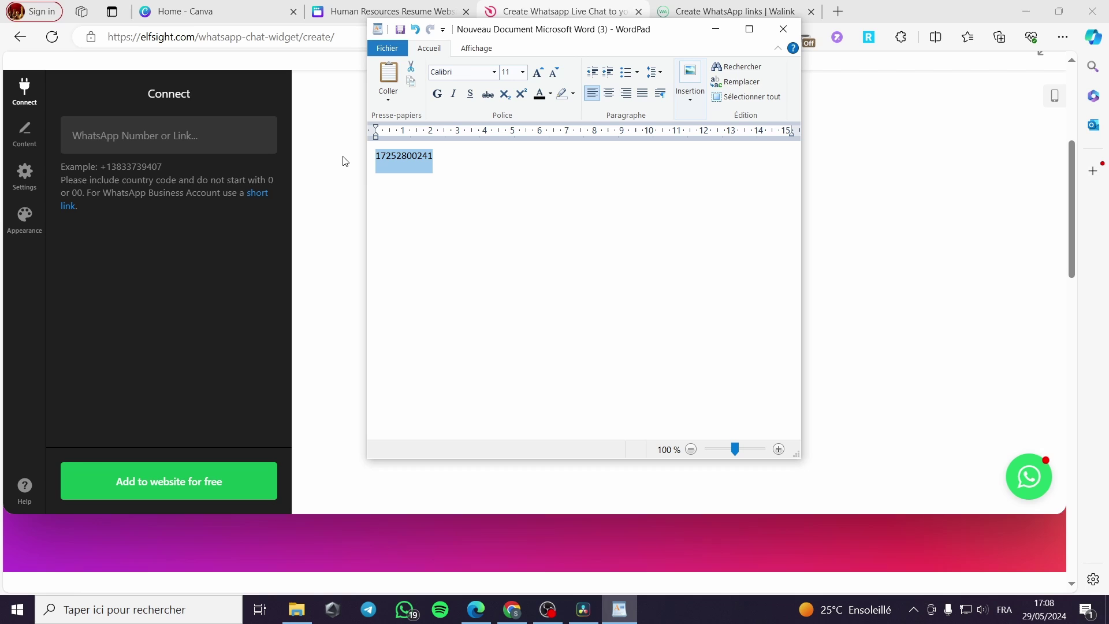
pyautogui.click(546, 465)
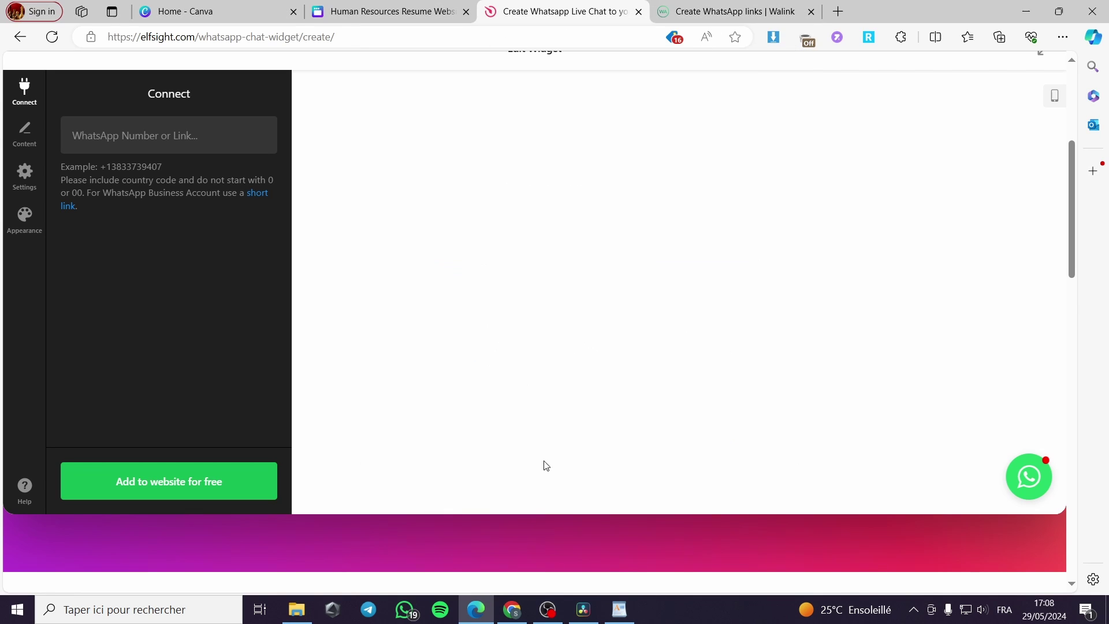
pyautogui.click(118, 130)
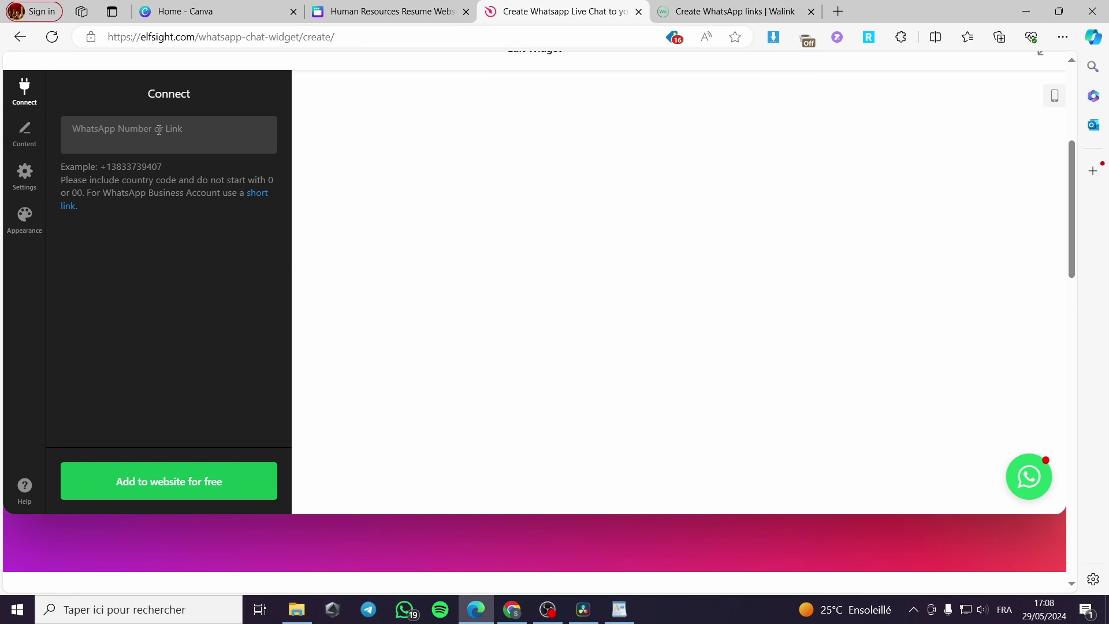
pyautogui.hotkey('ctrl', 'v')
pyautogui.write('+')
# - Open the widget's Content settings and glance at the chat bubble icon options
pyautogui.click(34, 148)
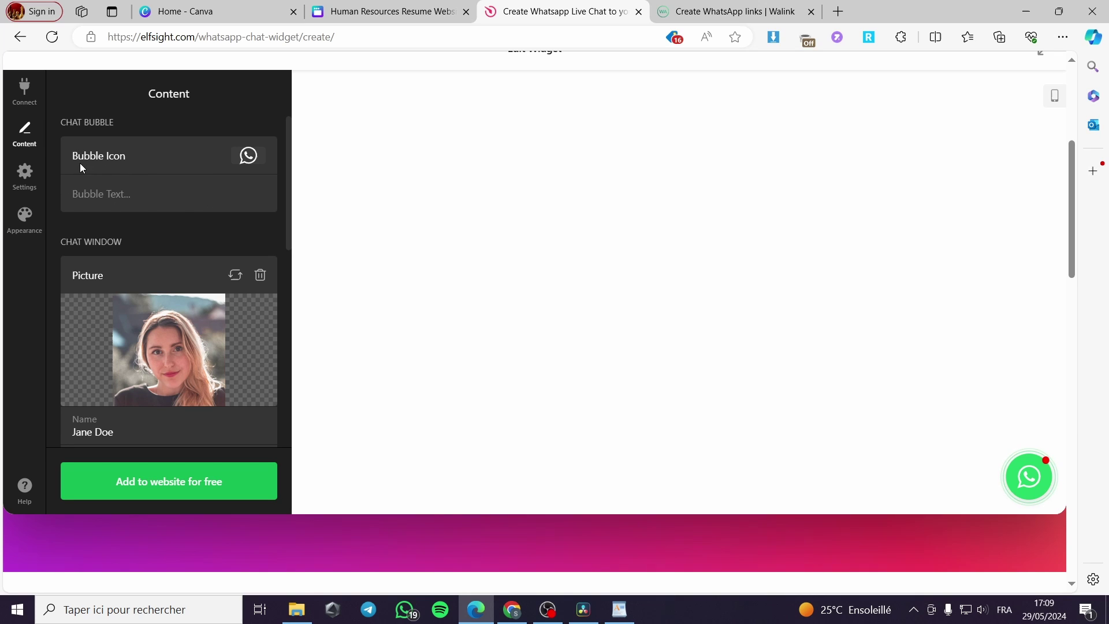
pyautogui.click(236, 167)
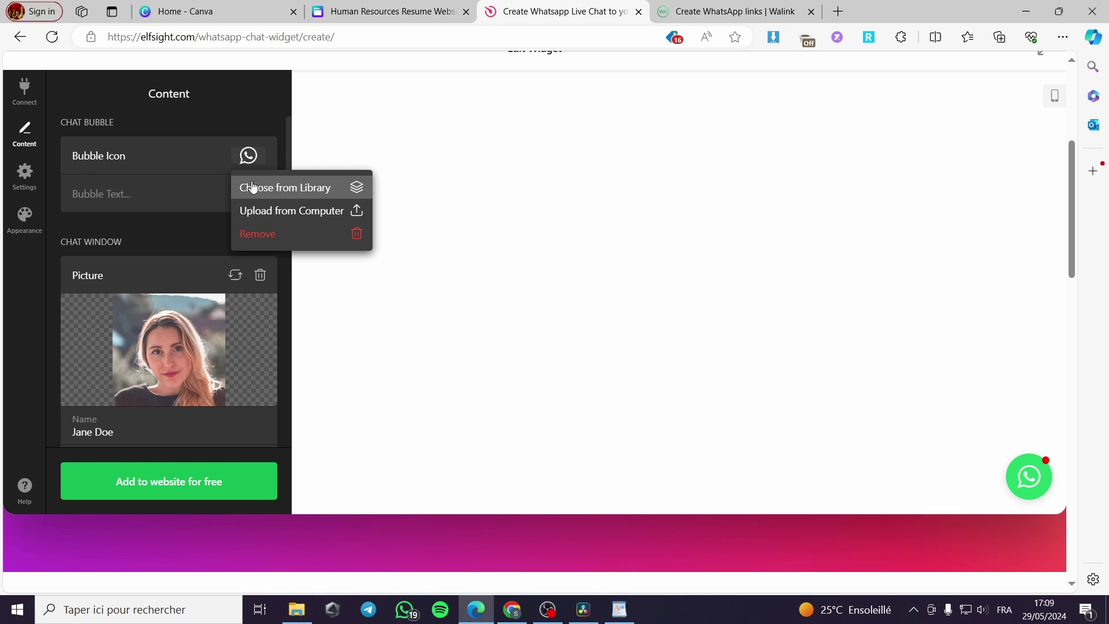
pyautogui.click(171, 192)
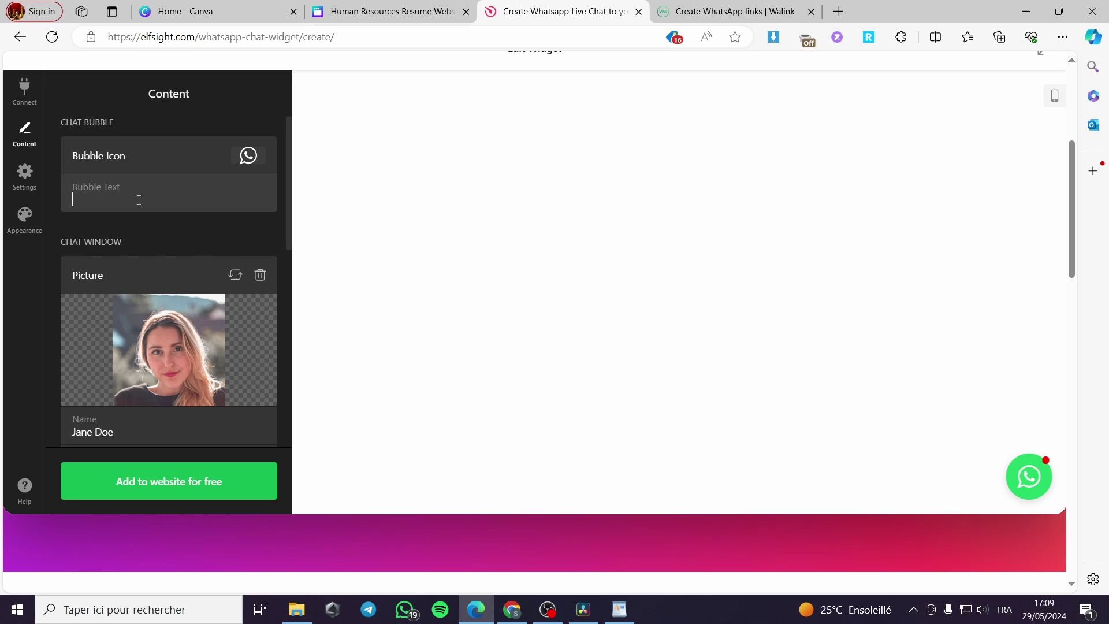
pyautogui.scroll(-1, 123, 298)
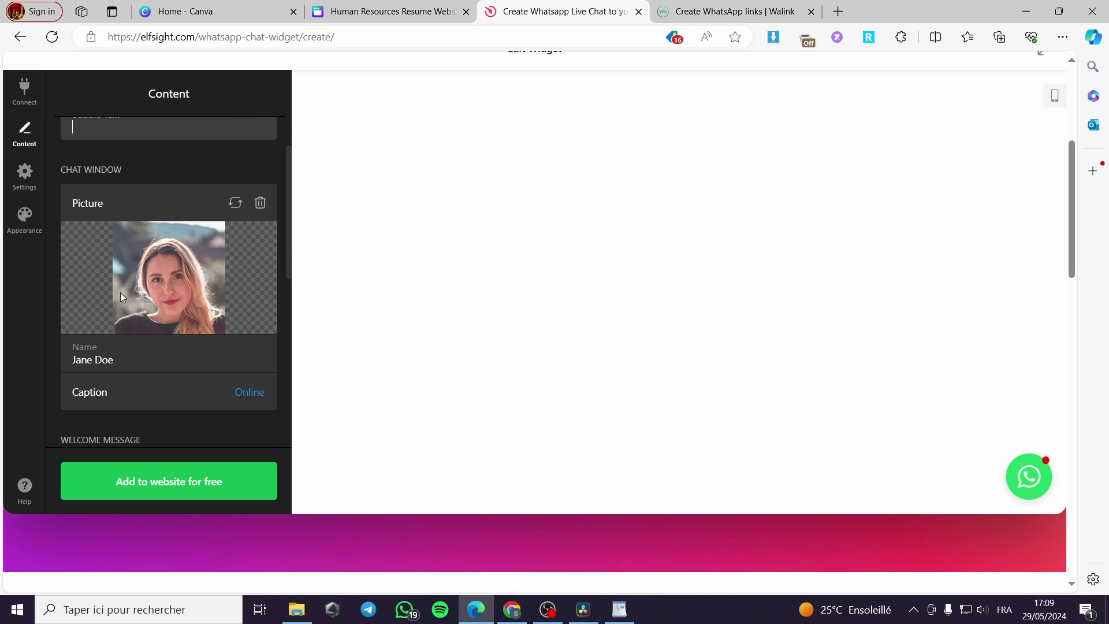
# - Replace Jane Doe's picture with the uploaded Black and Gold business man profile image
pyautogui.click(260, 206)
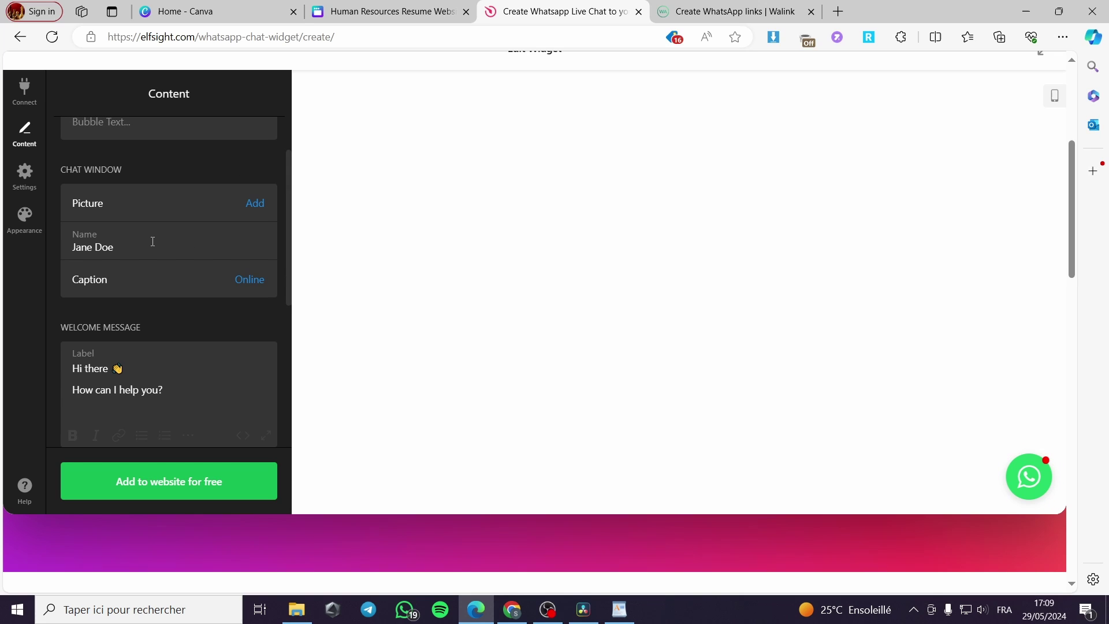
pyautogui.click(252, 207)
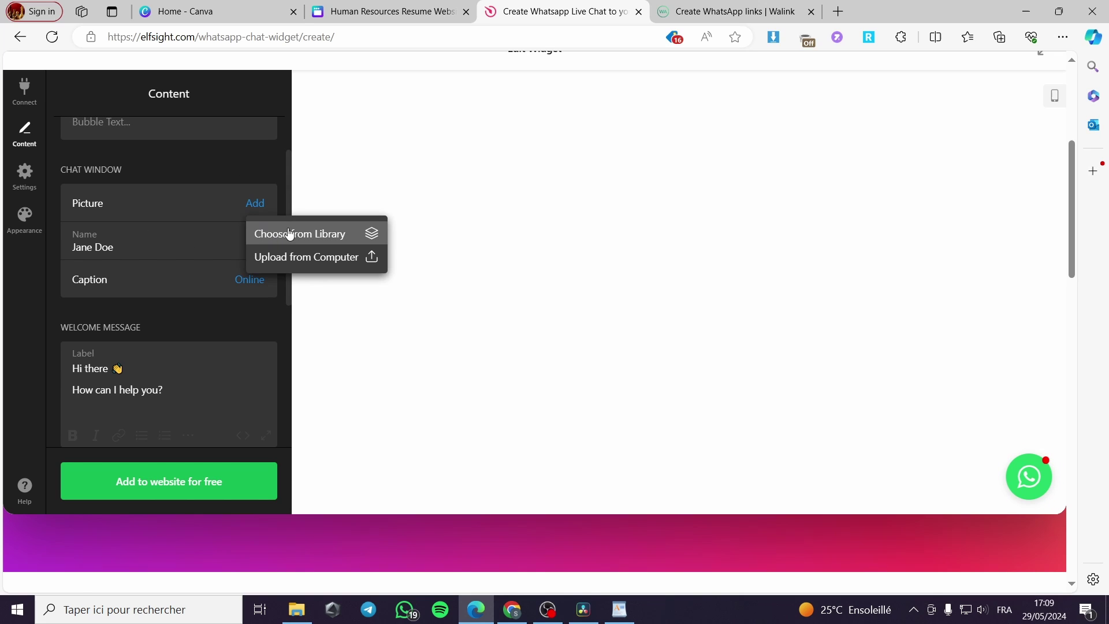
pyautogui.click(309, 257)
pyautogui.scroll(-5, 477, 289)
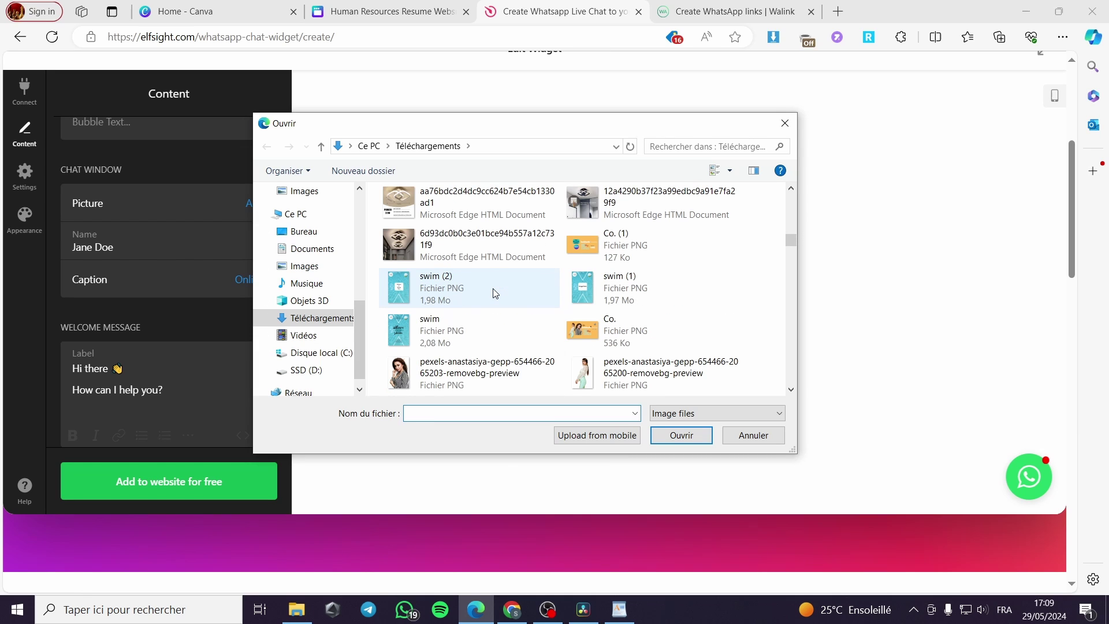
pyautogui.scroll(-2, 495, 292)
pyautogui.scroll(-3, 496, 293)
pyautogui.scroll(-2, 495, 293)
pyautogui.scroll(-2, 495, 293)
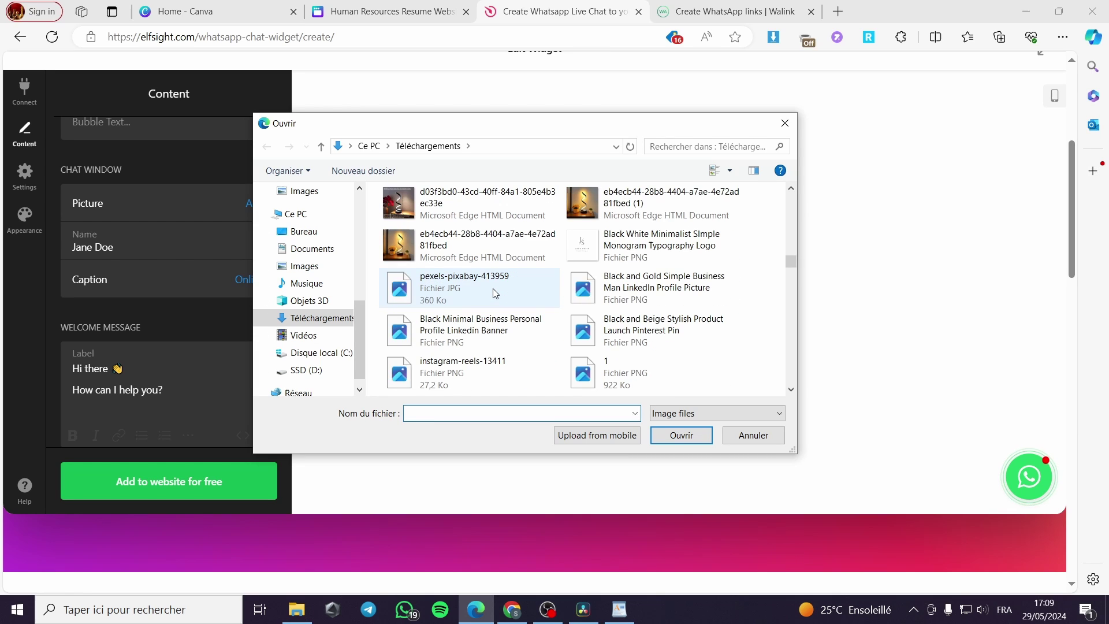
pyautogui.scroll(-2, 496, 292)
pyautogui.scroll(-2, 495, 293)
pyautogui.scroll(-2, 496, 293)
pyautogui.scroll(-2, 495, 292)
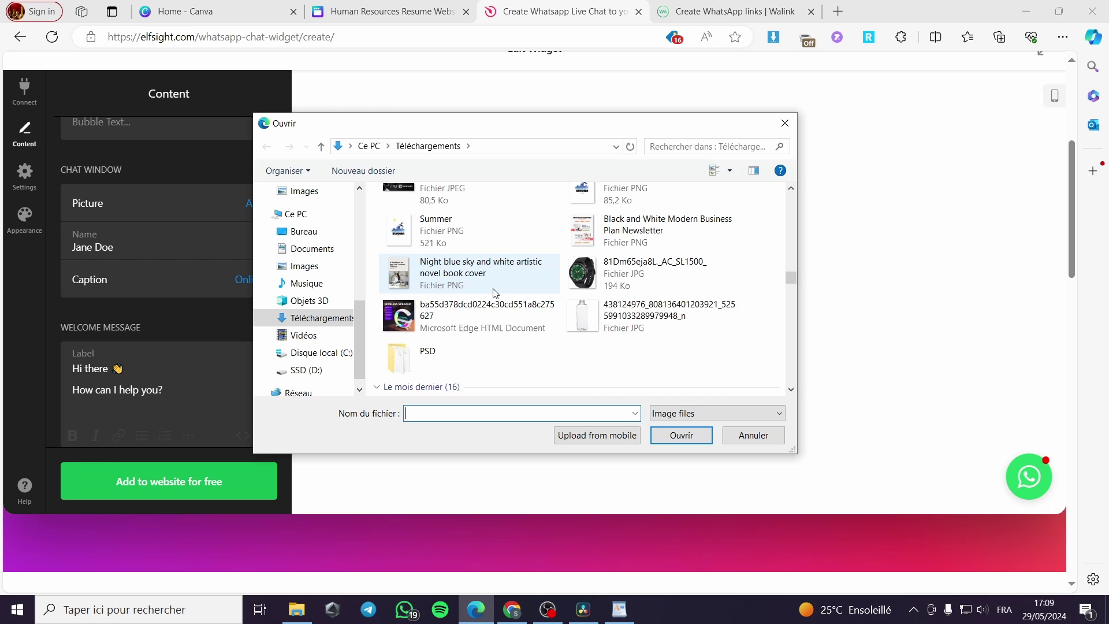
pyautogui.scroll(-3, 496, 293)
pyautogui.scroll(-2, 495, 293)
pyautogui.scroll(-2, 495, 293)
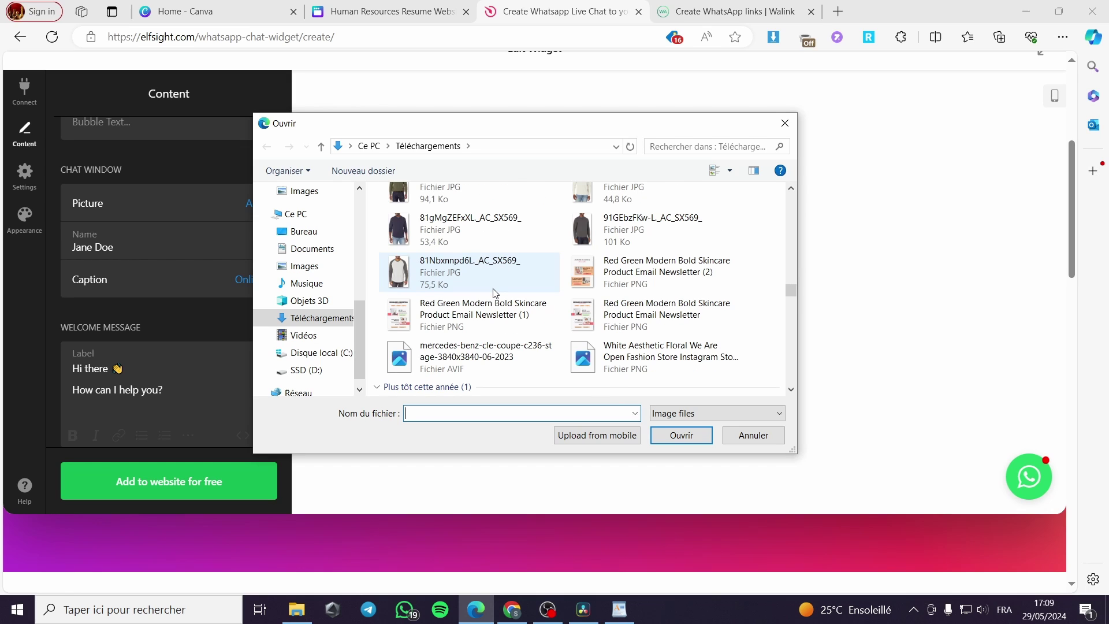
pyautogui.scroll(-2, 496, 293)
pyautogui.scroll(4, 495, 293)
pyautogui.scroll(3, 496, 293)
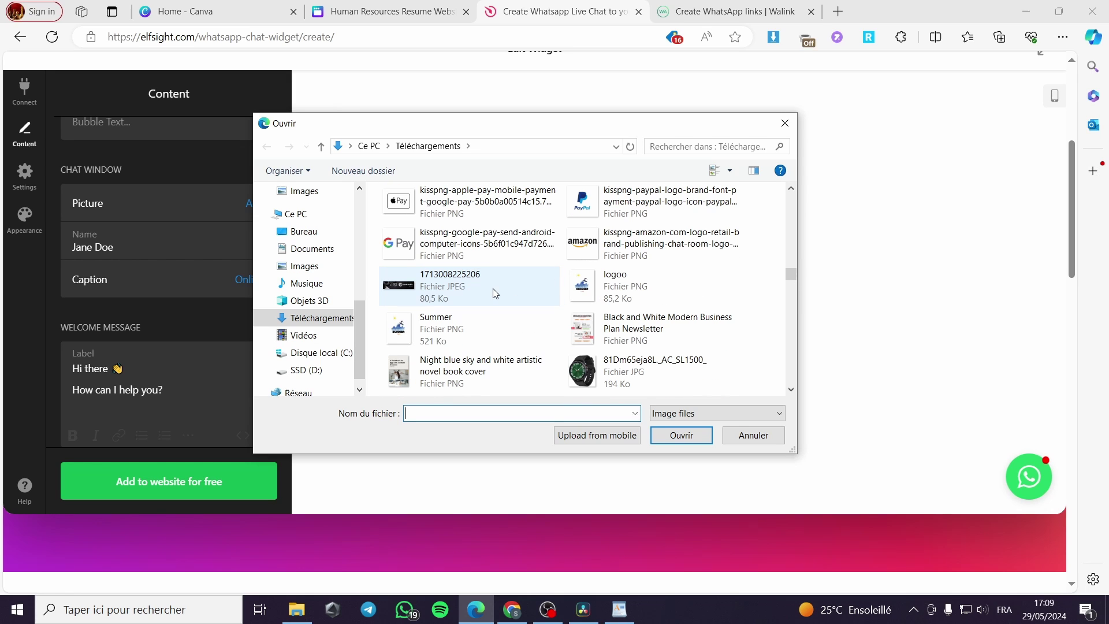
pyautogui.scroll(2, 495, 293)
pyautogui.scroll(2, 495, 292)
pyautogui.click(595, 290)
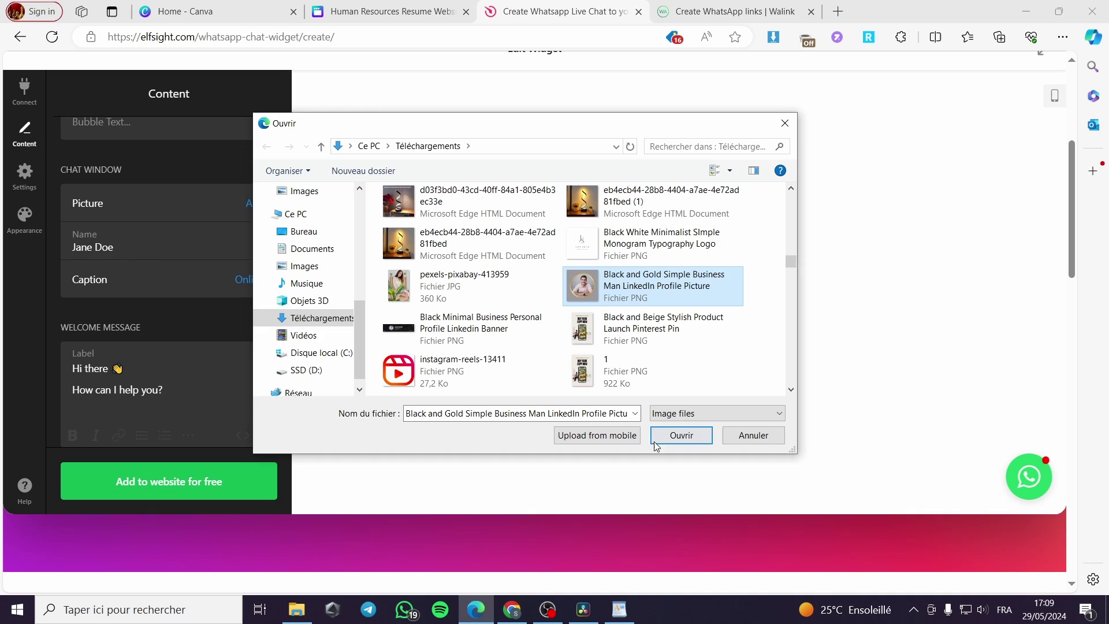
pyautogui.click(676, 435)
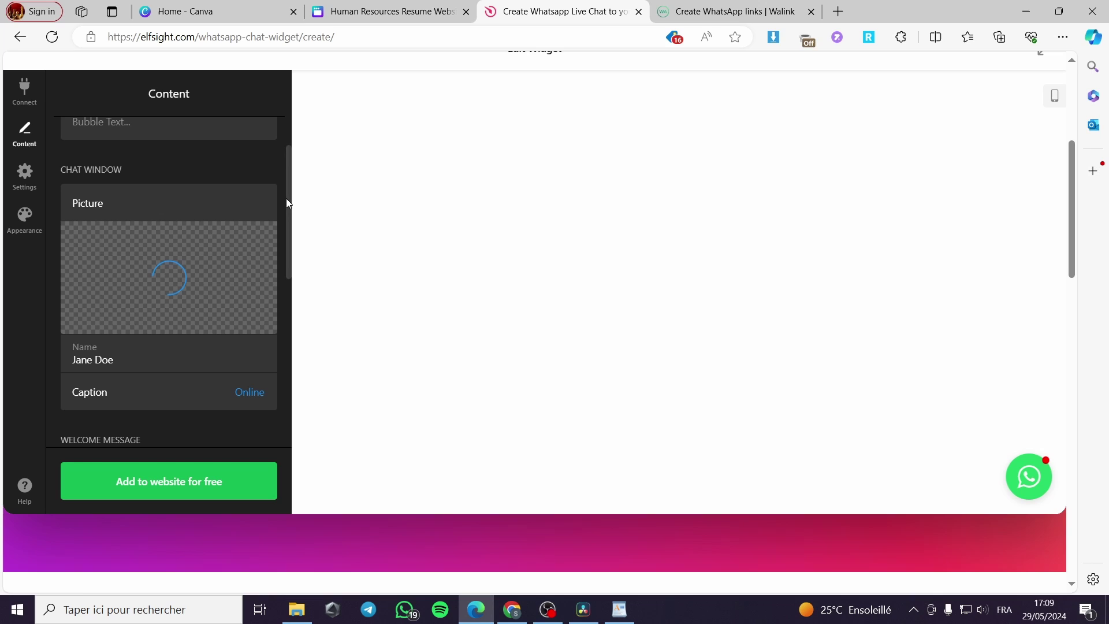
# - Set Start Chat Method to Send Message after briefly trying the chat button option
pyautogui.moveTo(286, 198); pyautogui.dragTo(286, 192)
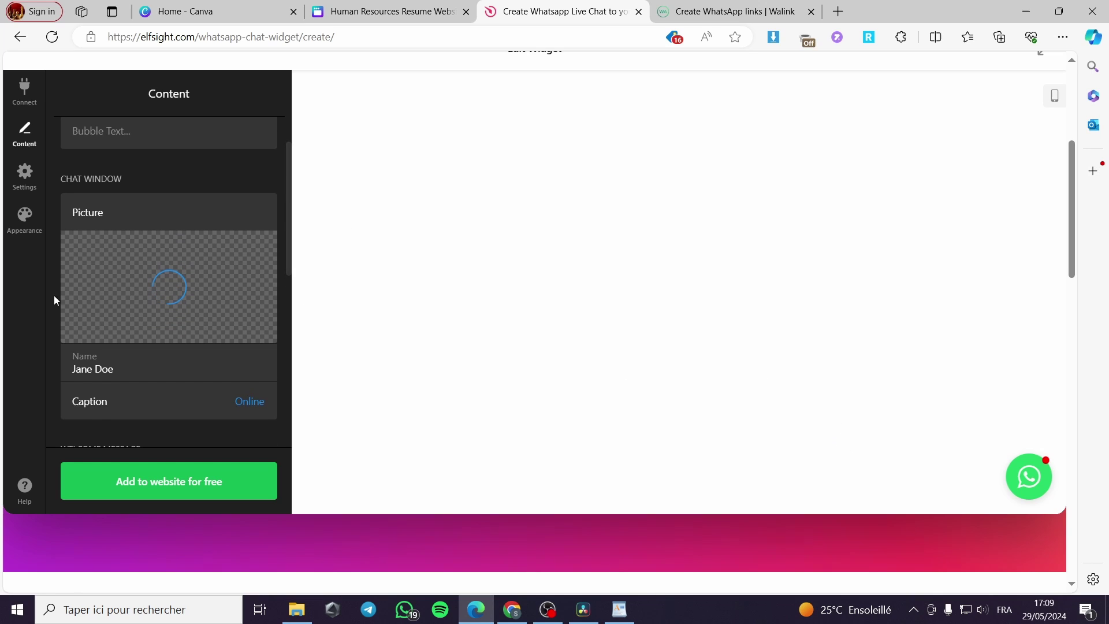
pyautogui.scroll(-1, 188, 303)
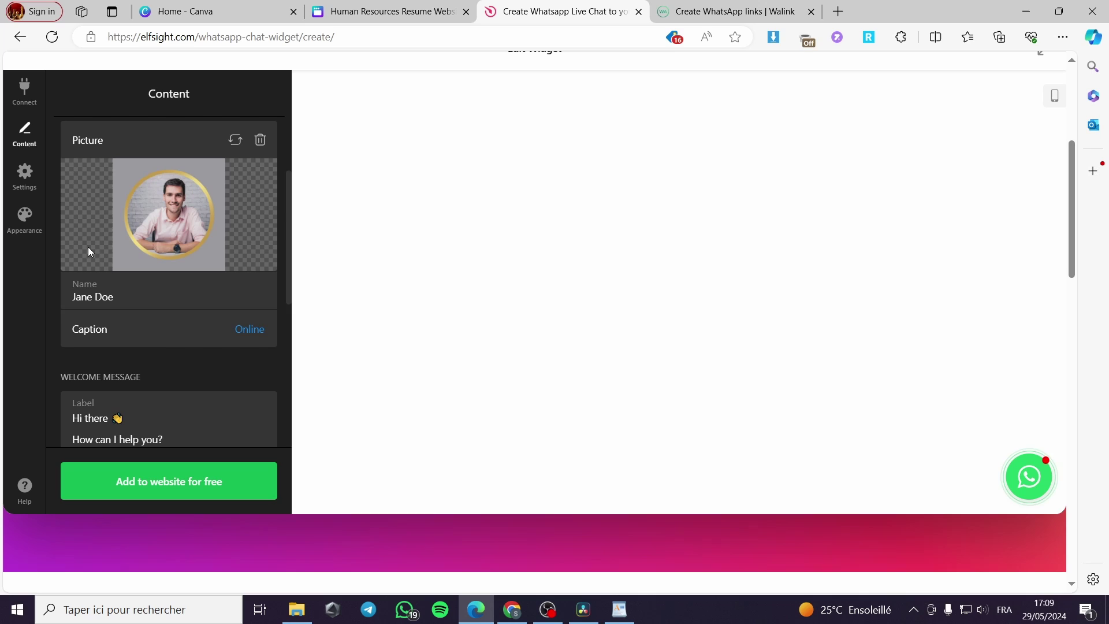
pyautogui.scroll(-1, 166, 357)
pyautogui.scroll(-1, 168, 354)
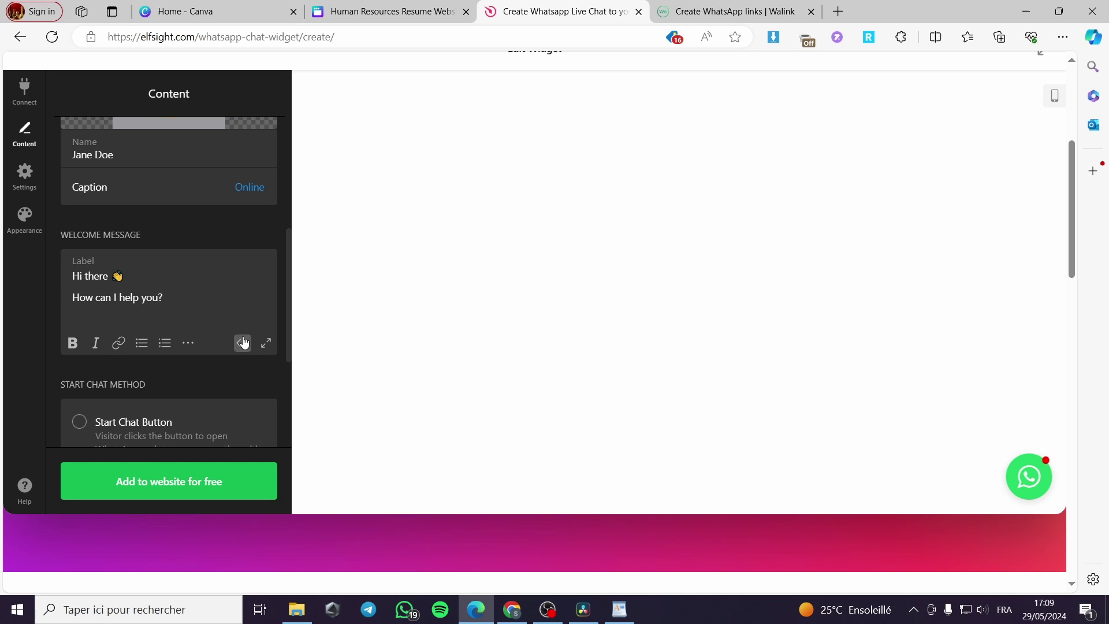
pyautogui.scroll(-2, 244, 342)
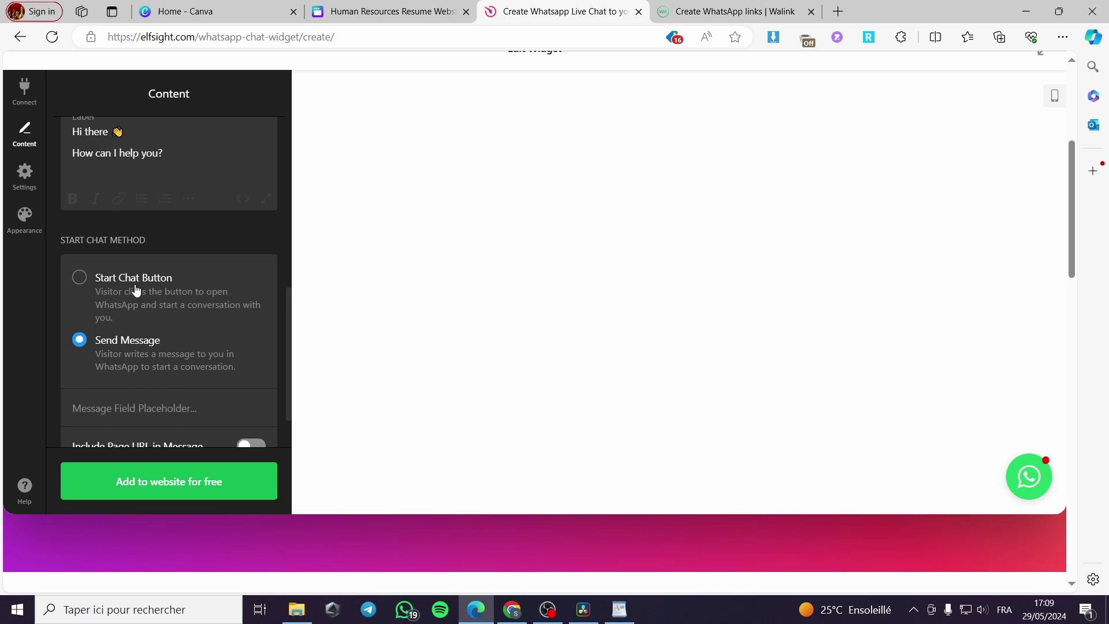
pyautogui.scroll(-1, 110, 349)
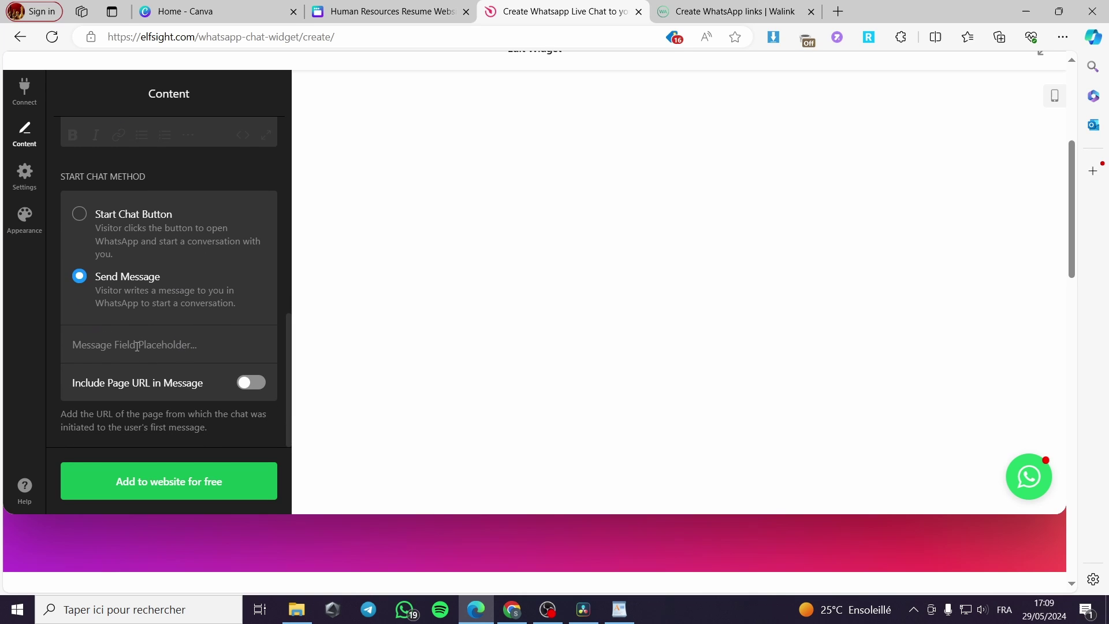
pyautogui.click(141, 256)
pyautogui.click(129, 276)
pyautogui.click(121, 249)
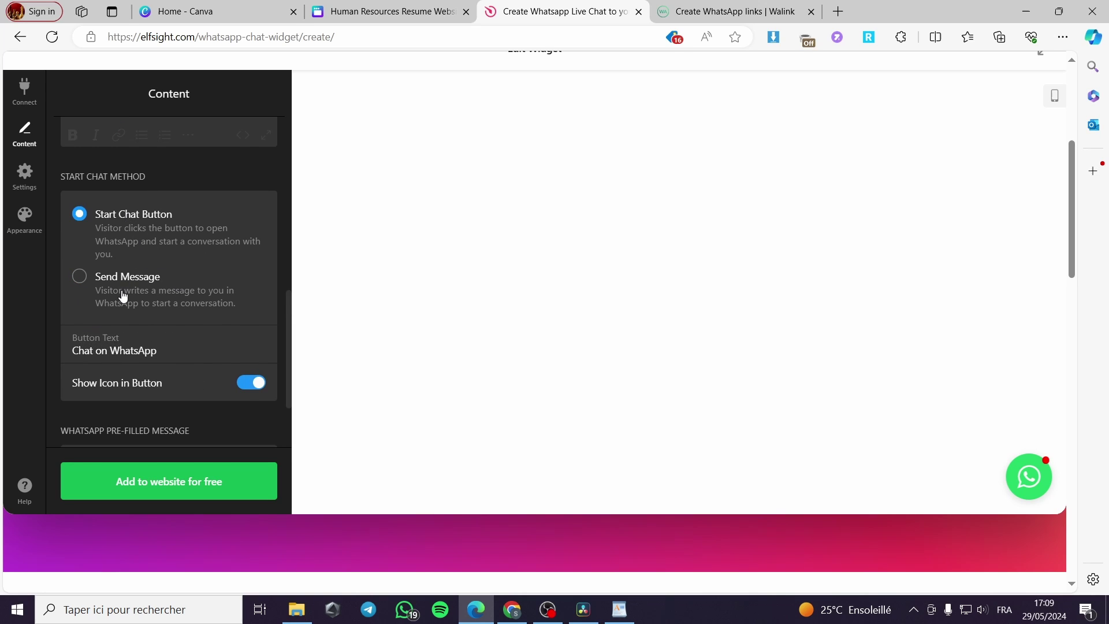
pyautogui.click(122, 296)
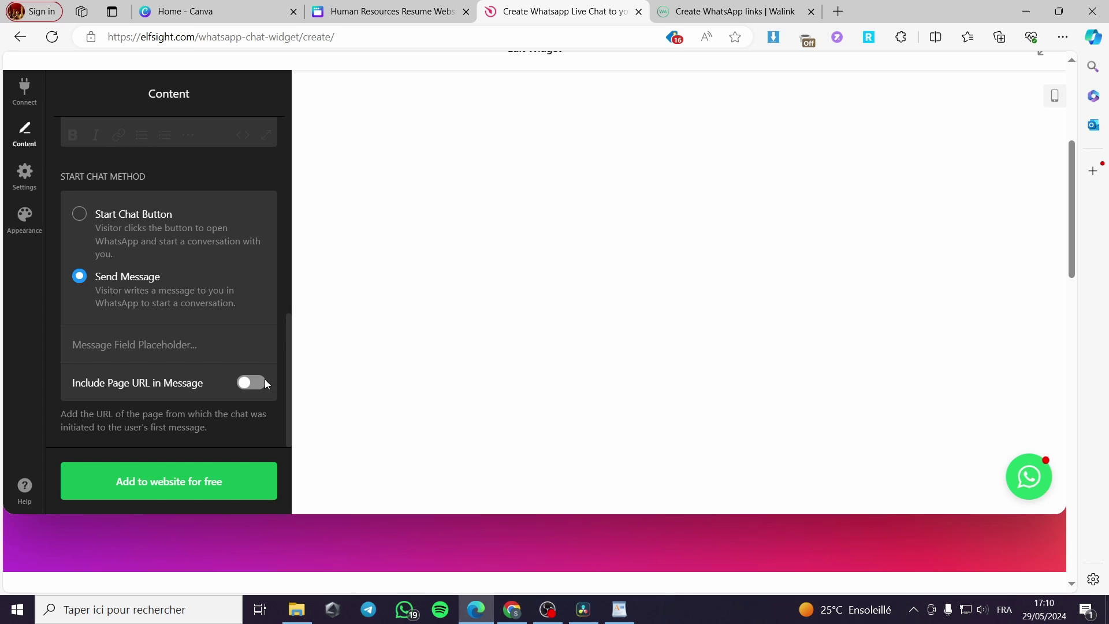
pyautogui.click(24, 174)
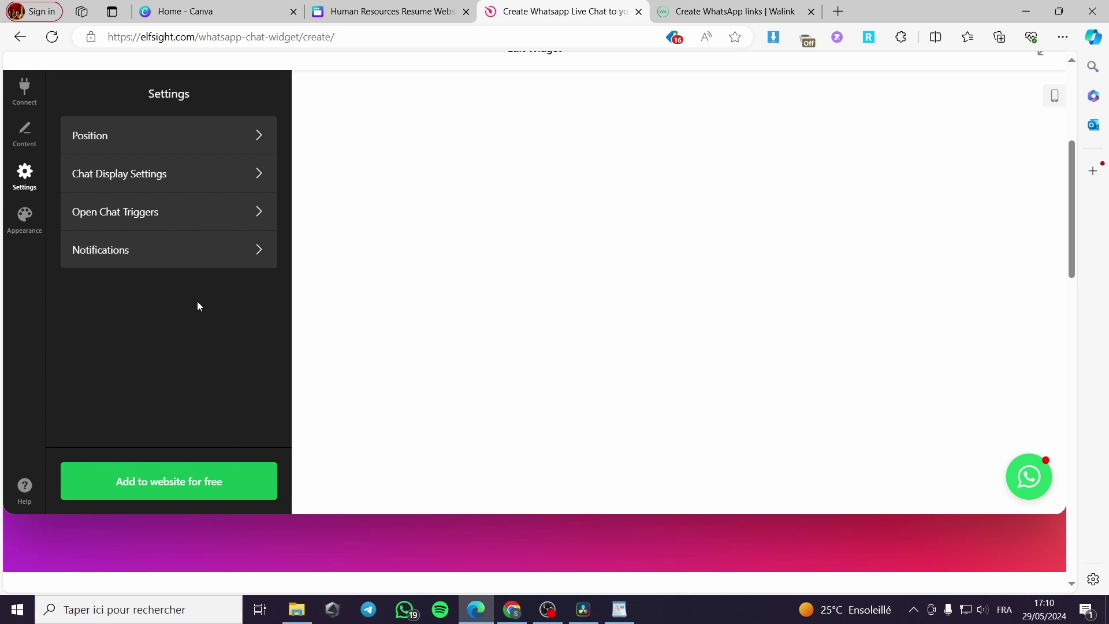
pyautogui.scroll(1, 179, 271)
pyautogui.click(217, 214)
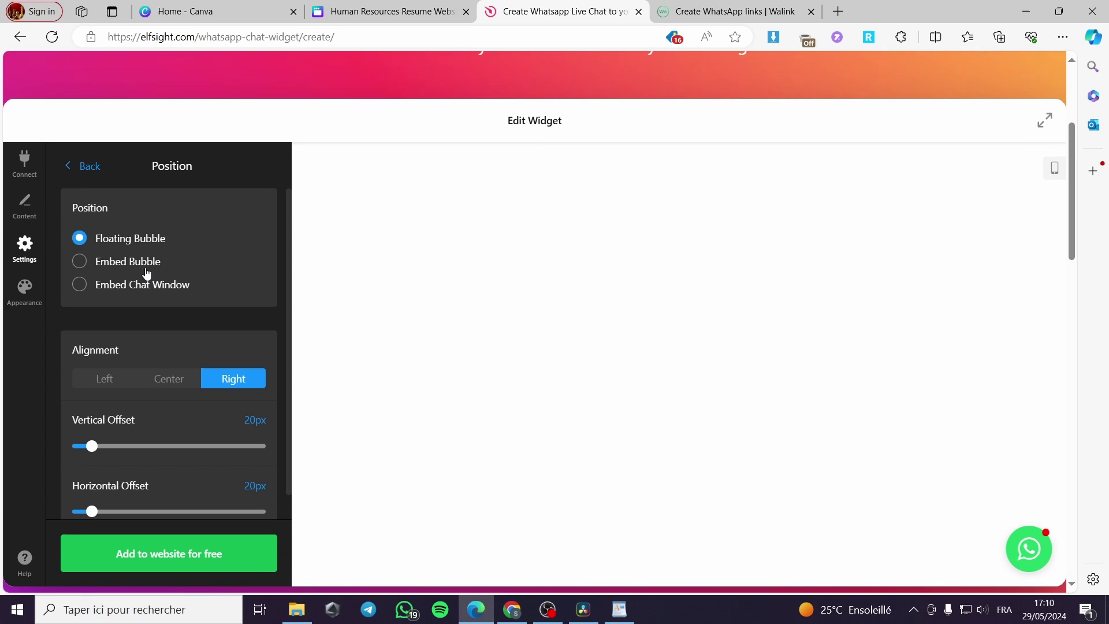
pyautogui.scroll(-1, 140, 280)
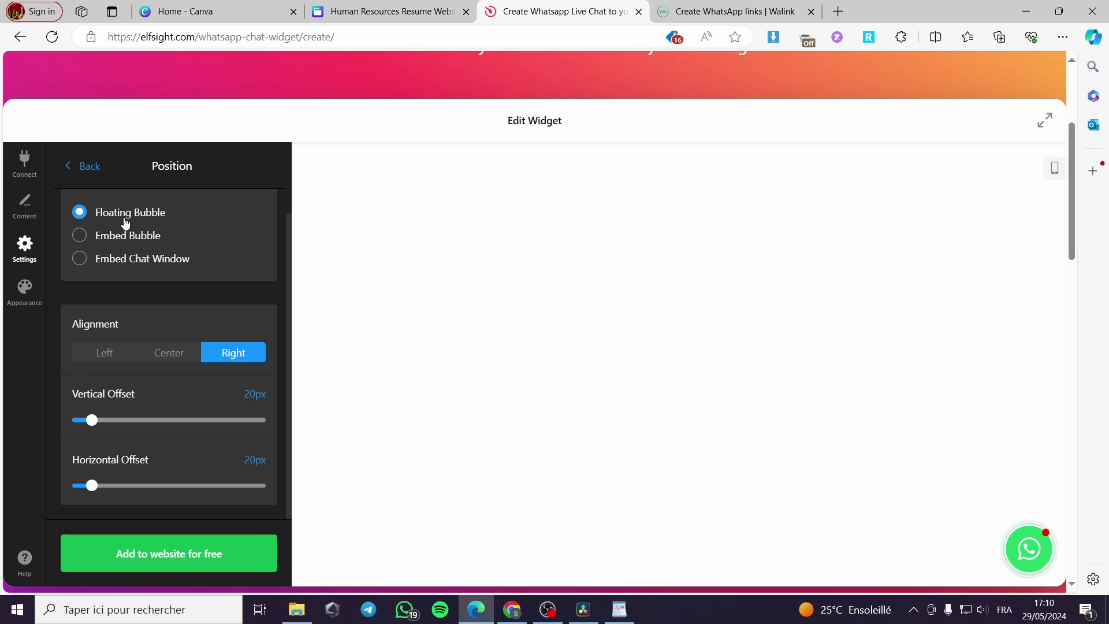
pyautogui.scroll(1, 114, 278)
pyautogui.scroll(-1, 116, 312)
pyautogui.click(99, 358)
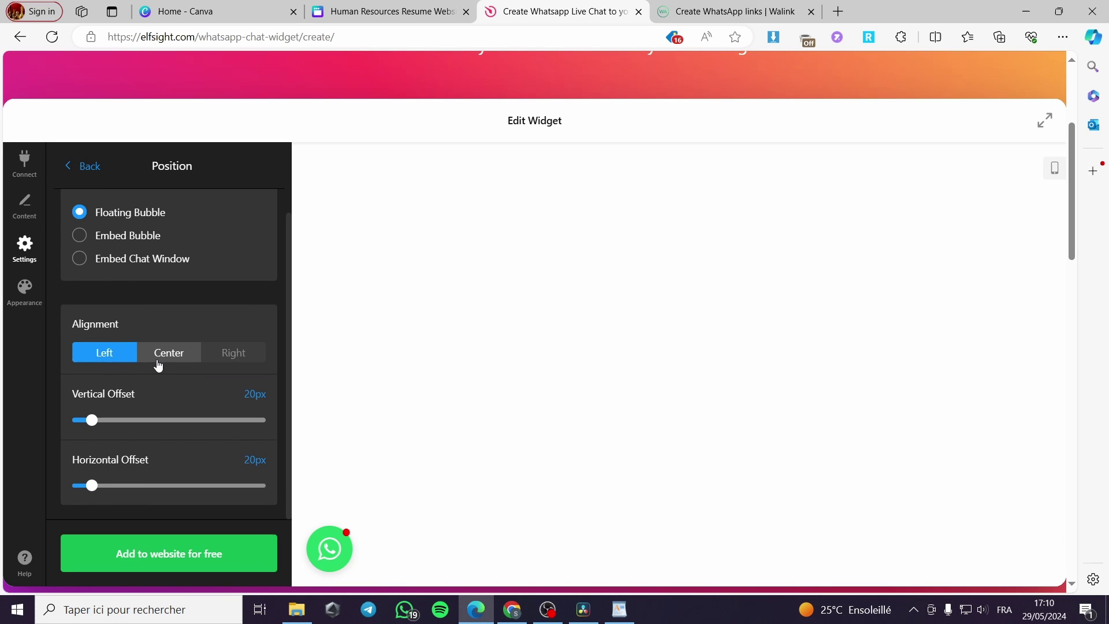
pyautogui.click(162, 357)
pyautogui.click(231, 381)
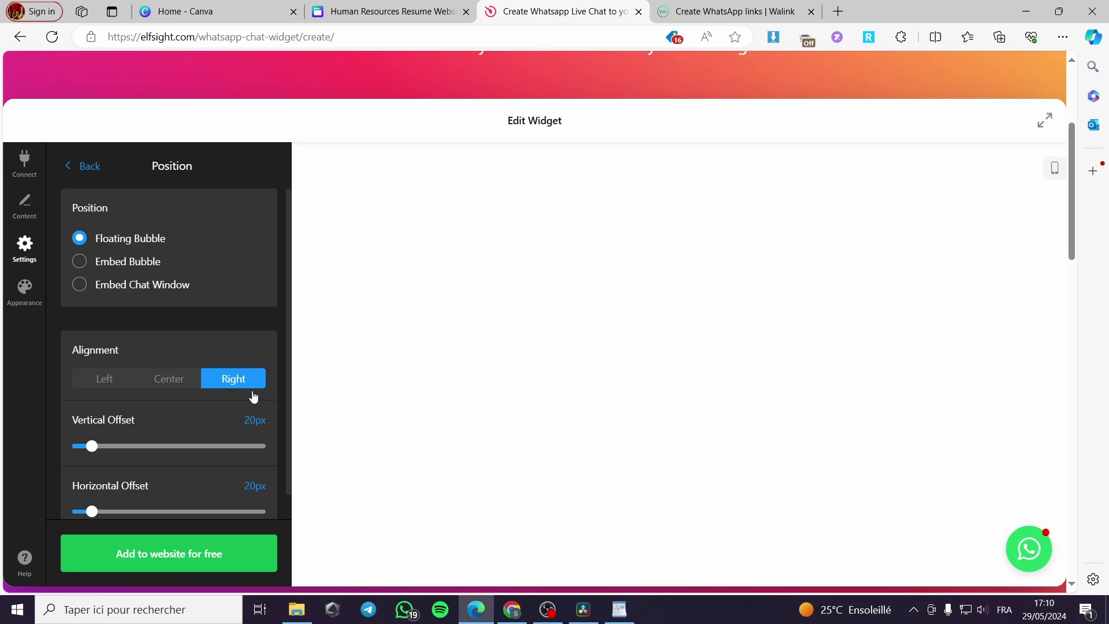
pyautogui.scroll(-1, 161, 393)
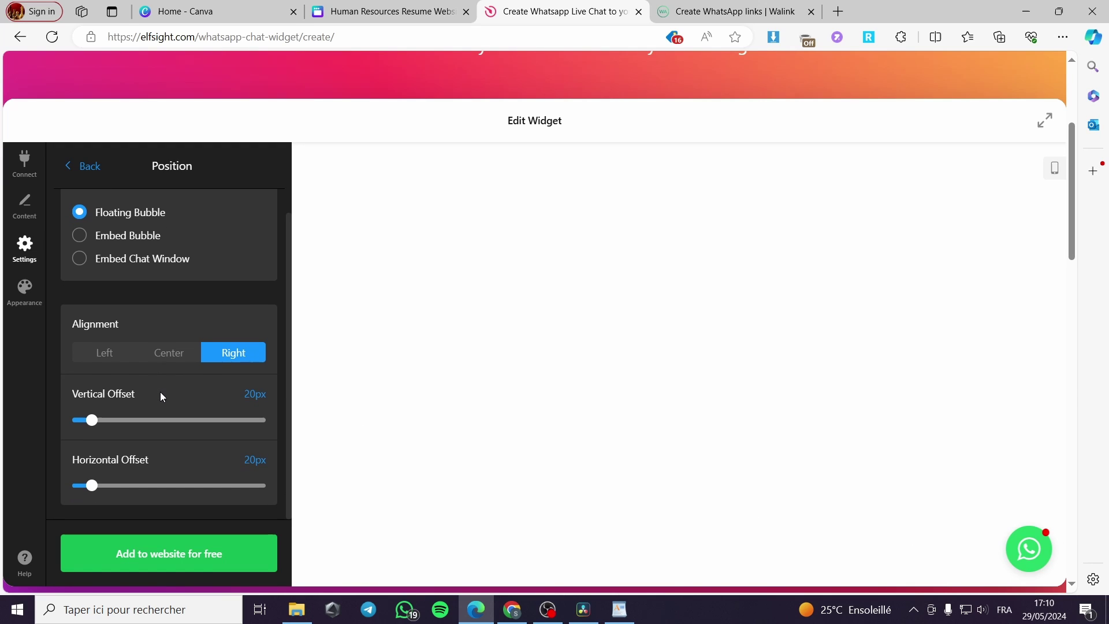
pyautogui.rightClick(123, 403)
pyautogui.click(115, 405)
pyautogui.click(85, 168)
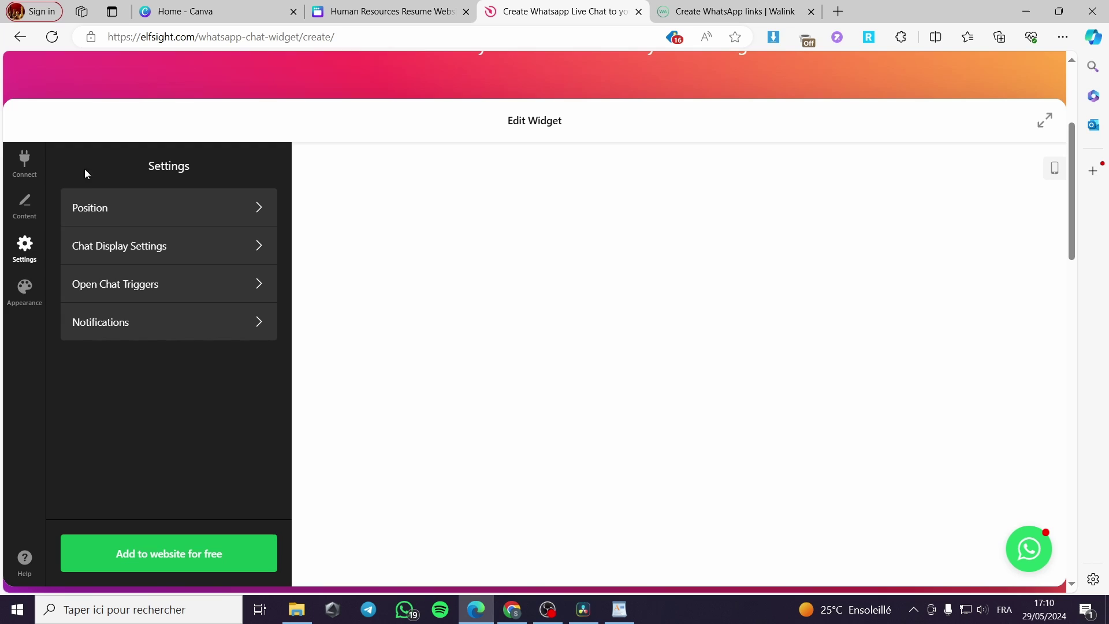
pyautogui.click(202, 255)
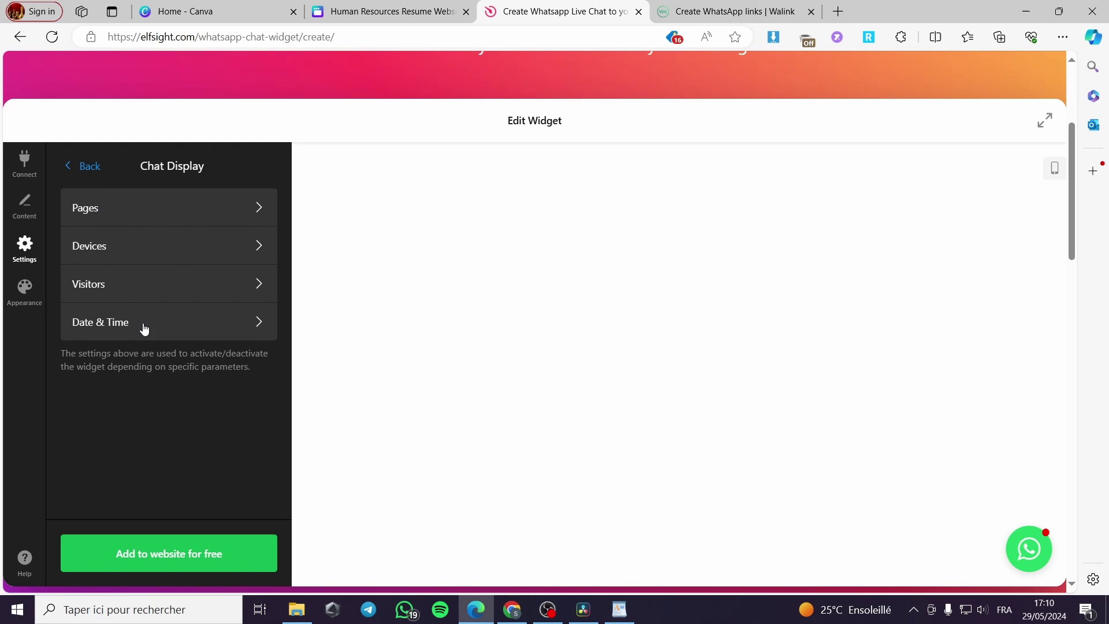
pyautogui.click(84, 166)
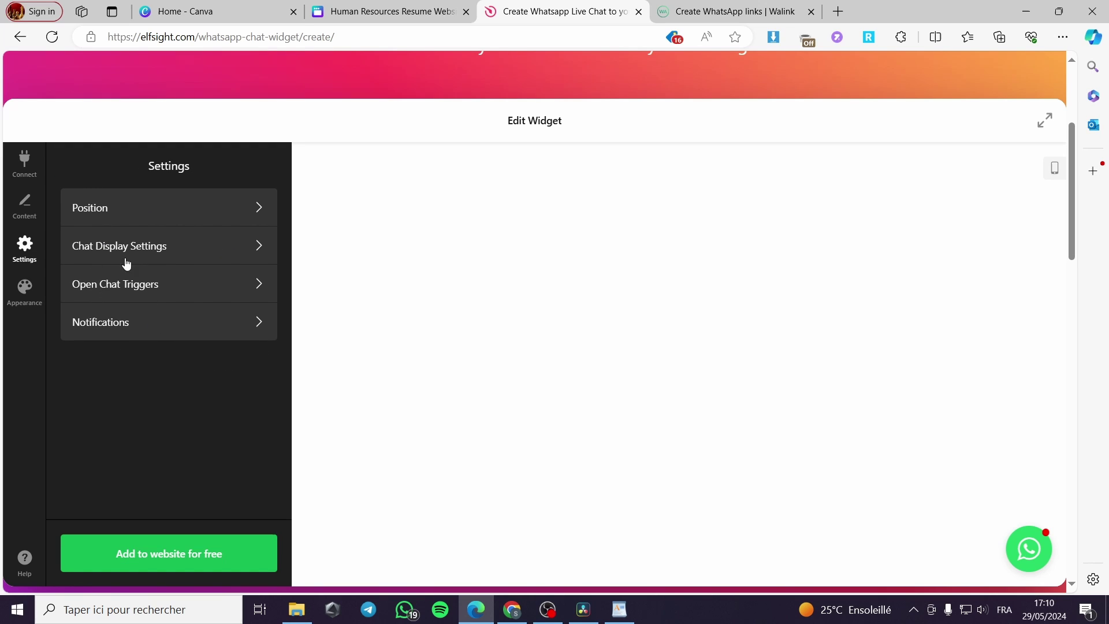
pyautogui.click(153, 328)
pyautogui.click(84, 166)
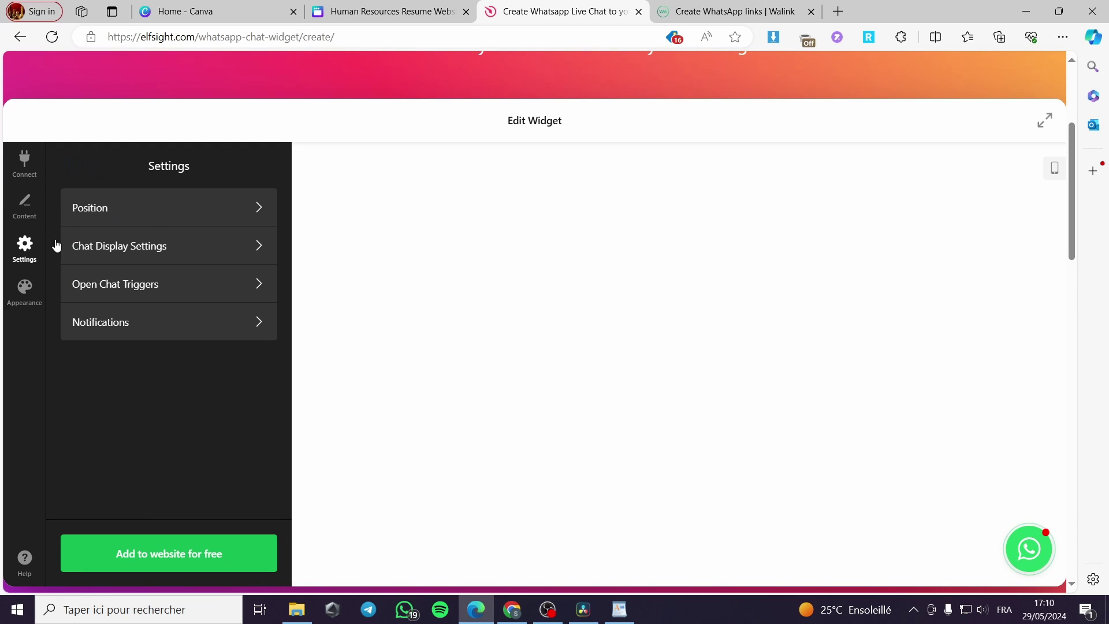
pyautogui.click(22, 296)
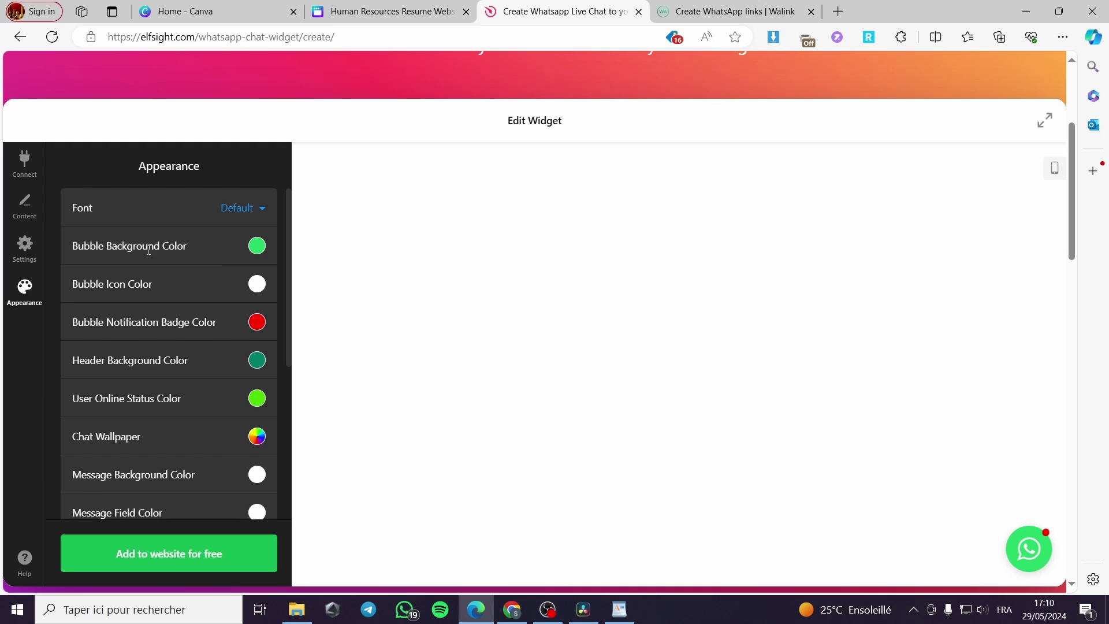
# - Scroll through the Appearance colour options down to the send-button colour
pyautogui.scroll(-2, 218, 251)
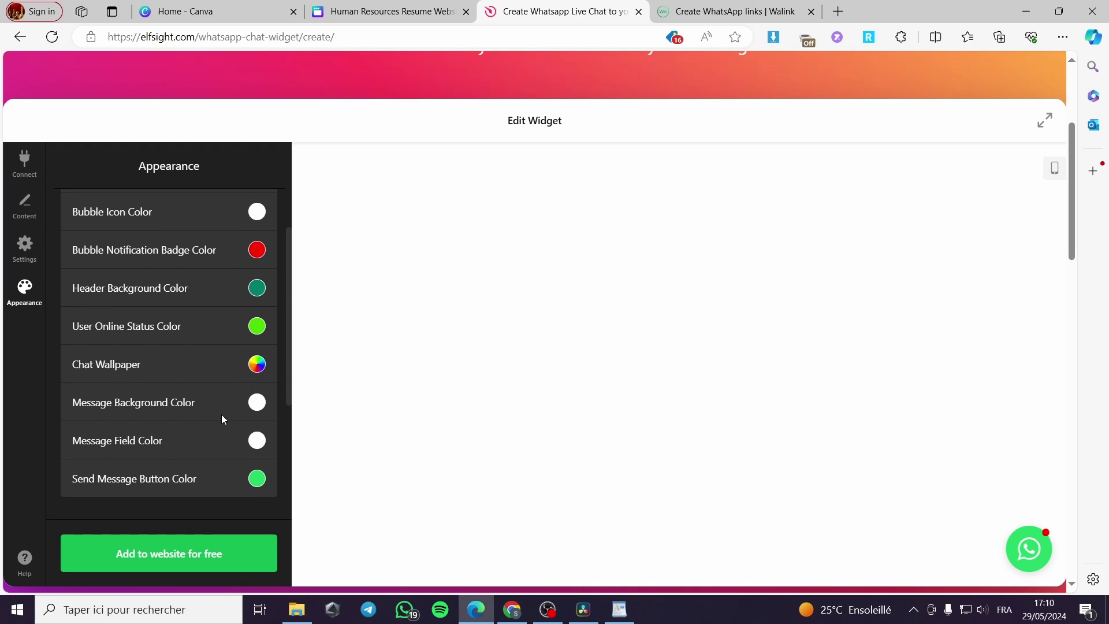
pyautogui.scroll(2, 171, 416)
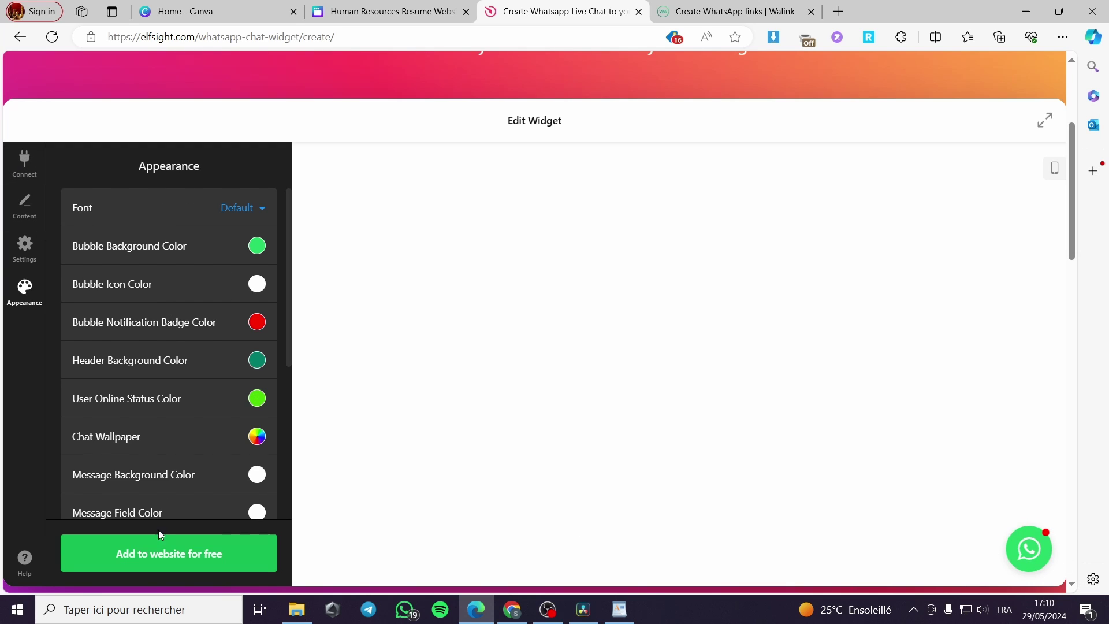
# - Add the widget to the website for free and sign in to Elfsight with Google
pyautogui.click(142, 563)
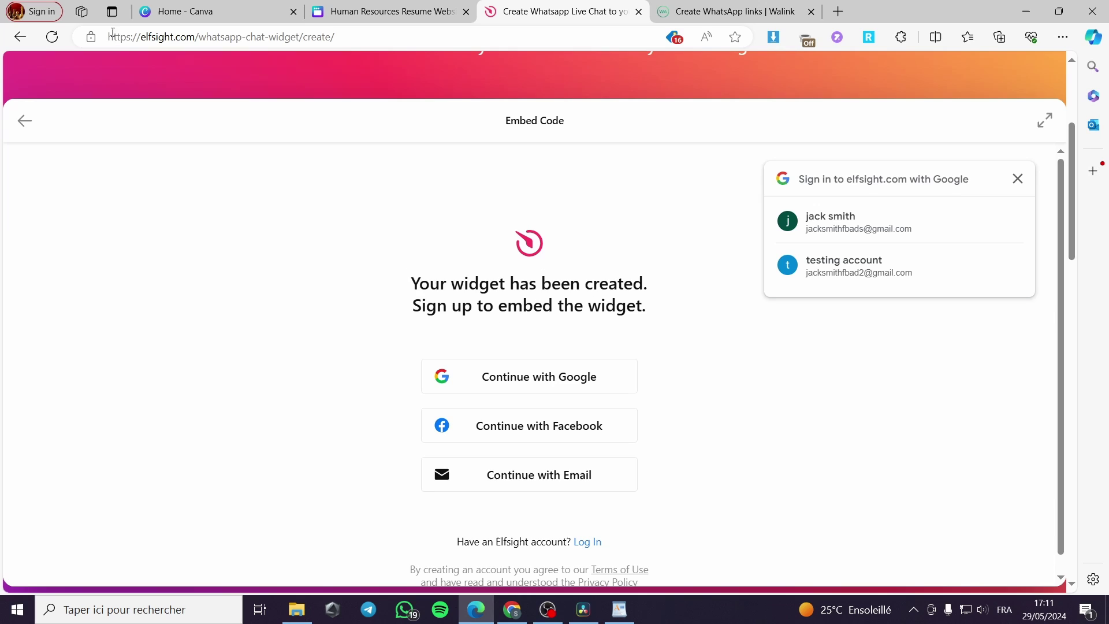
pyautogui.click(559, 376)
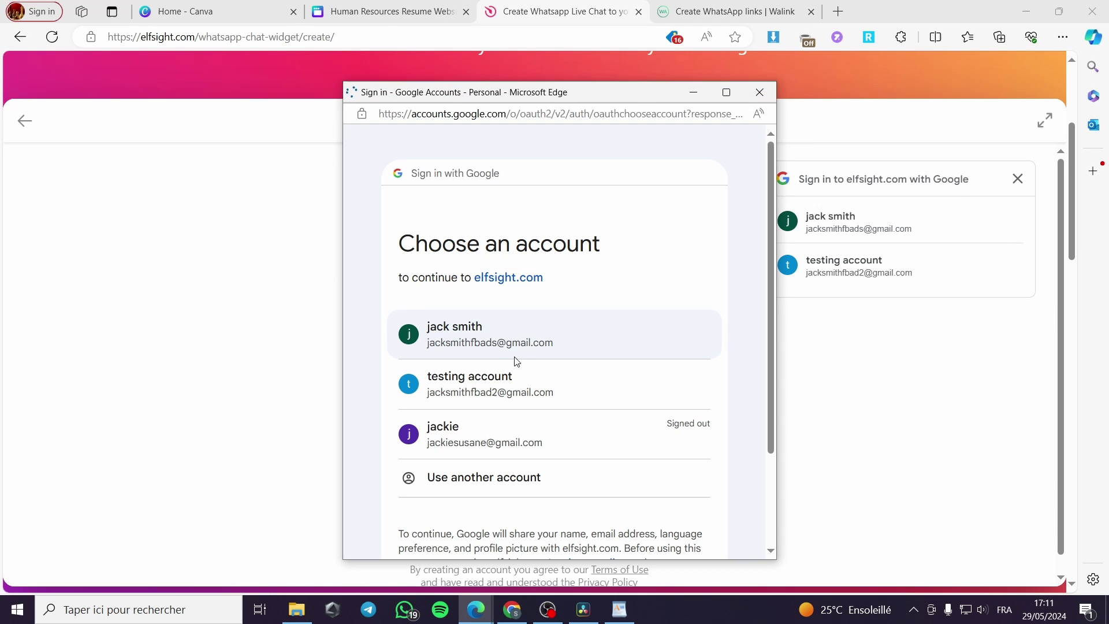
pyautogui.click(527, 346)
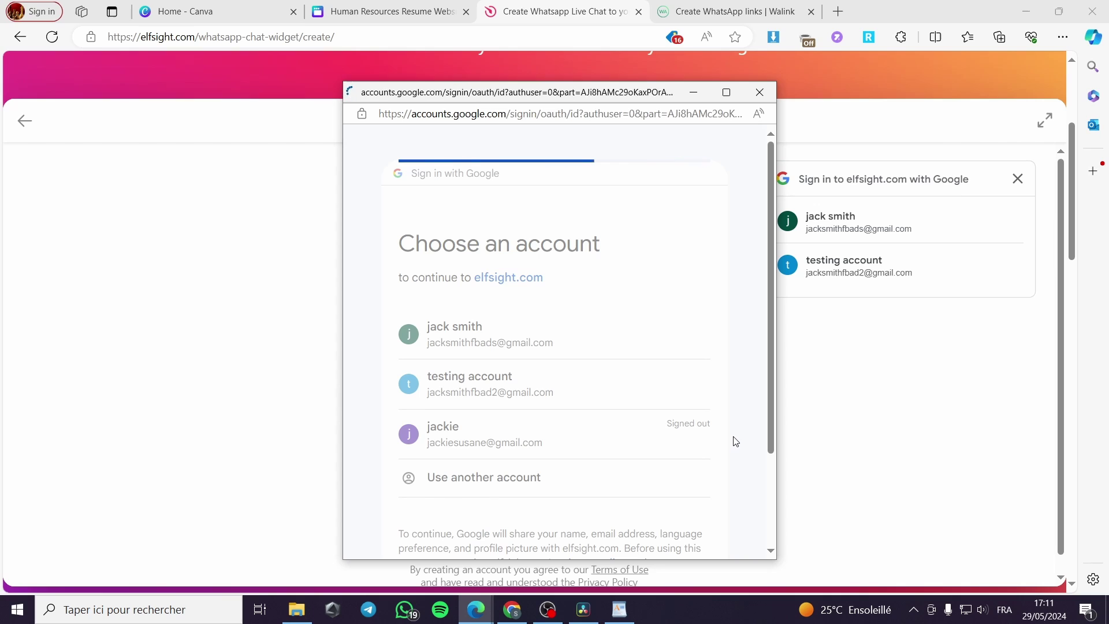
pyautogui.click(664, 516)
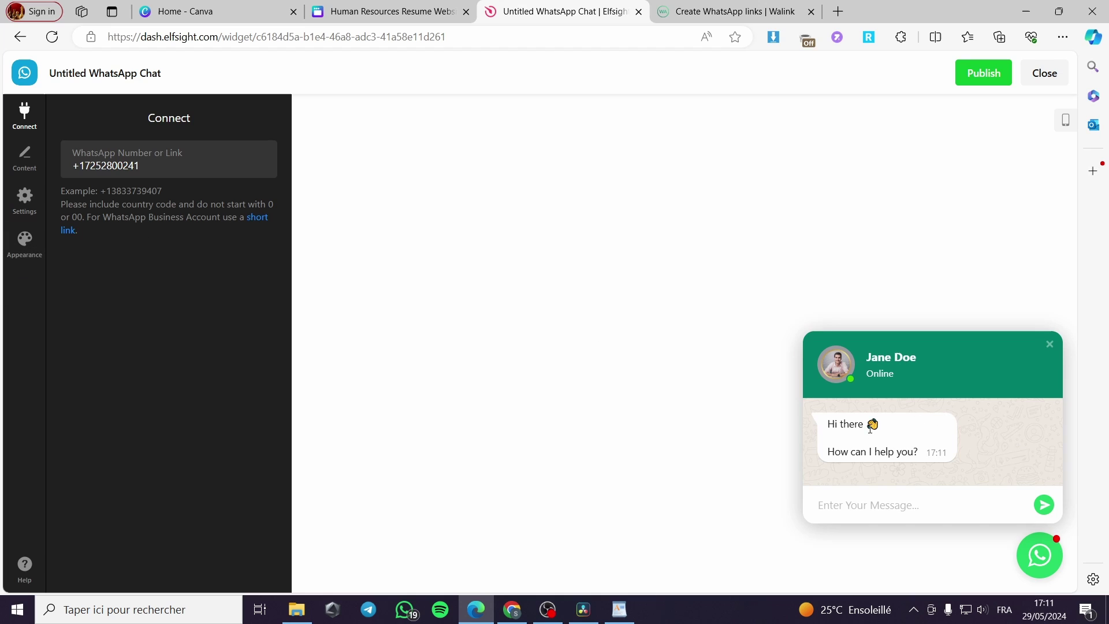
# - Publish the Elfsight WhatsApp Chat widget on the free plan
pyautogui.click(985, 81)
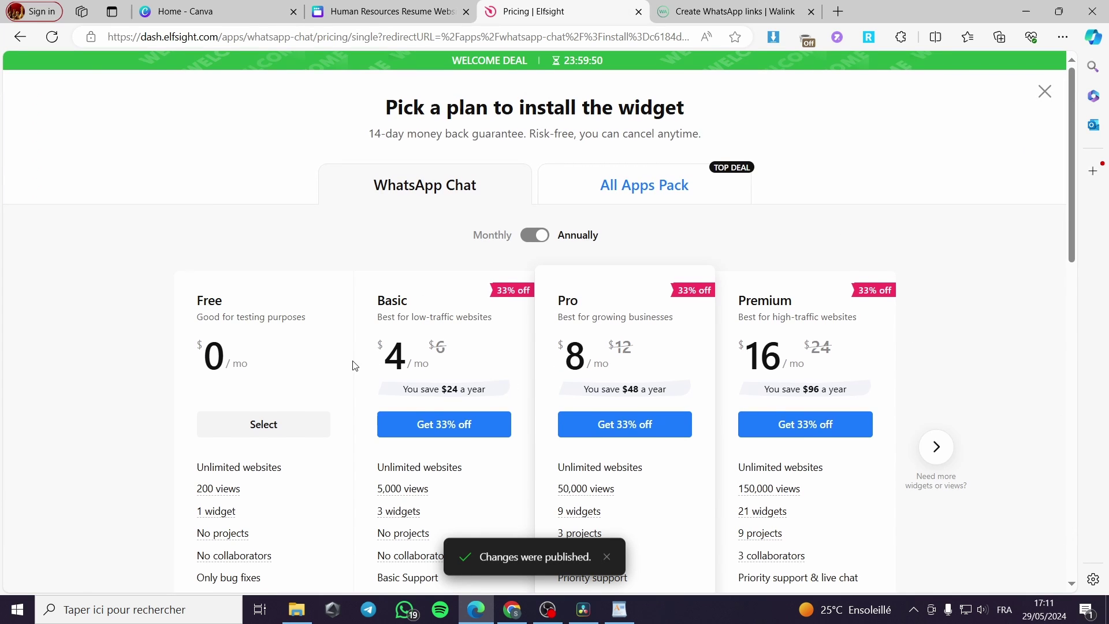
pyautogui.scroll(-1, 264, 269)
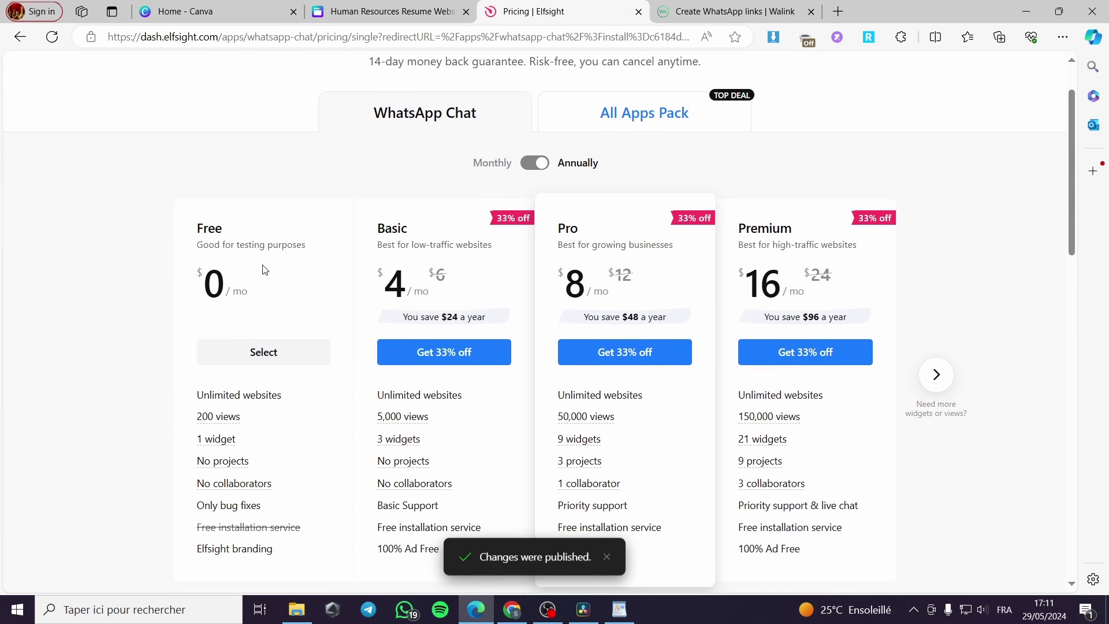
pyautogui.click(236, 354)
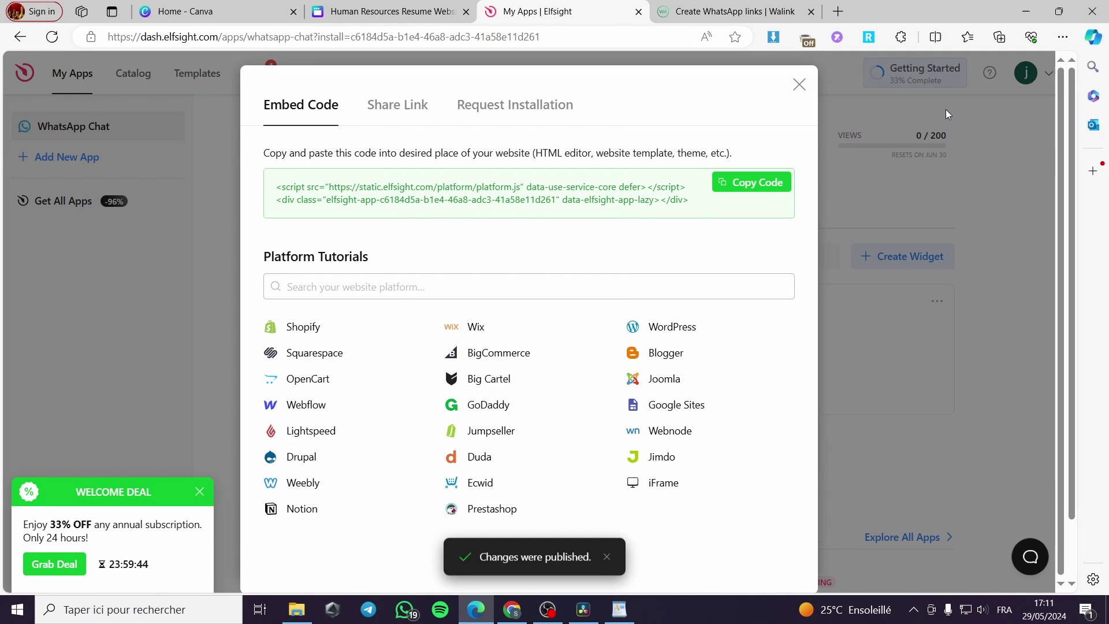
pyautogui.click(948, 110)
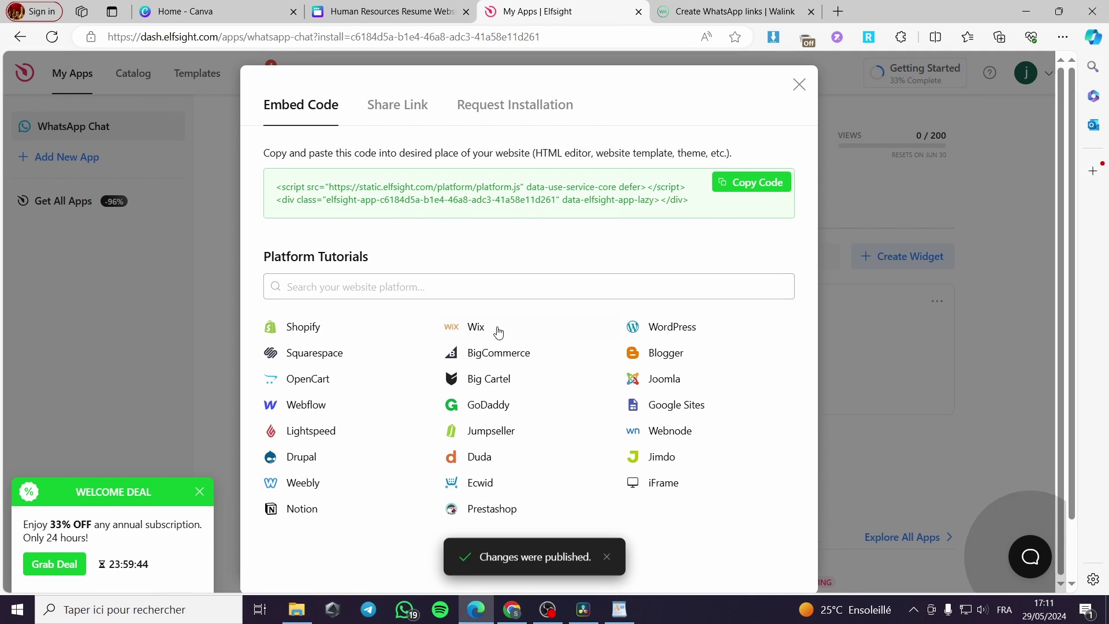
# - Copy the widget's direct share link from the Share Link tab
pyautogui.click(381, 107)
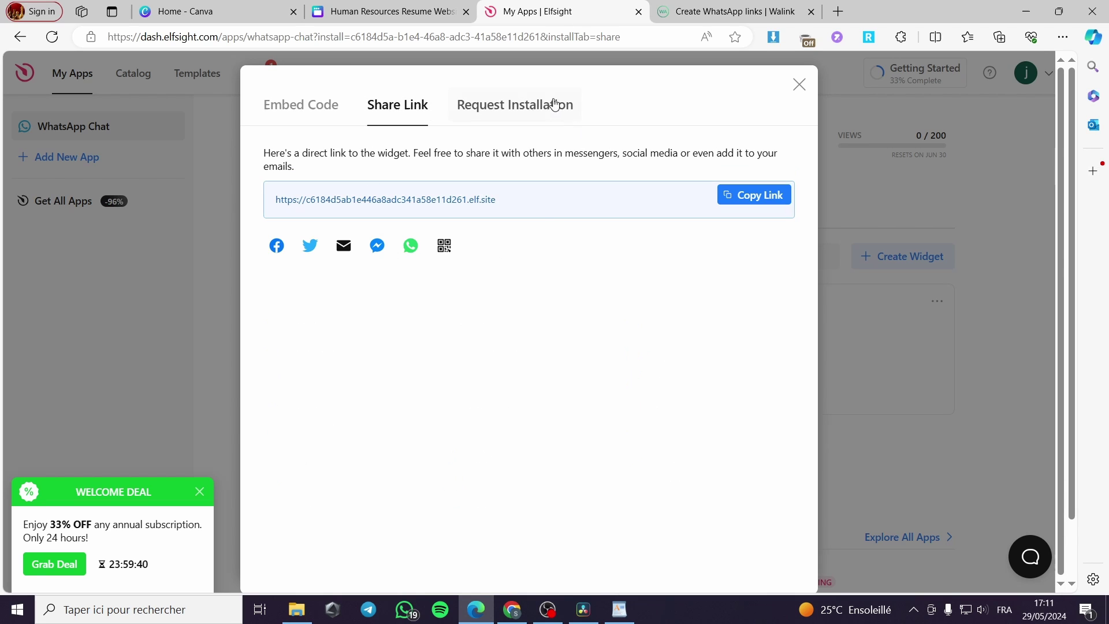
pyautogui.click(501, 112)
pyautogui.click(386, 109)
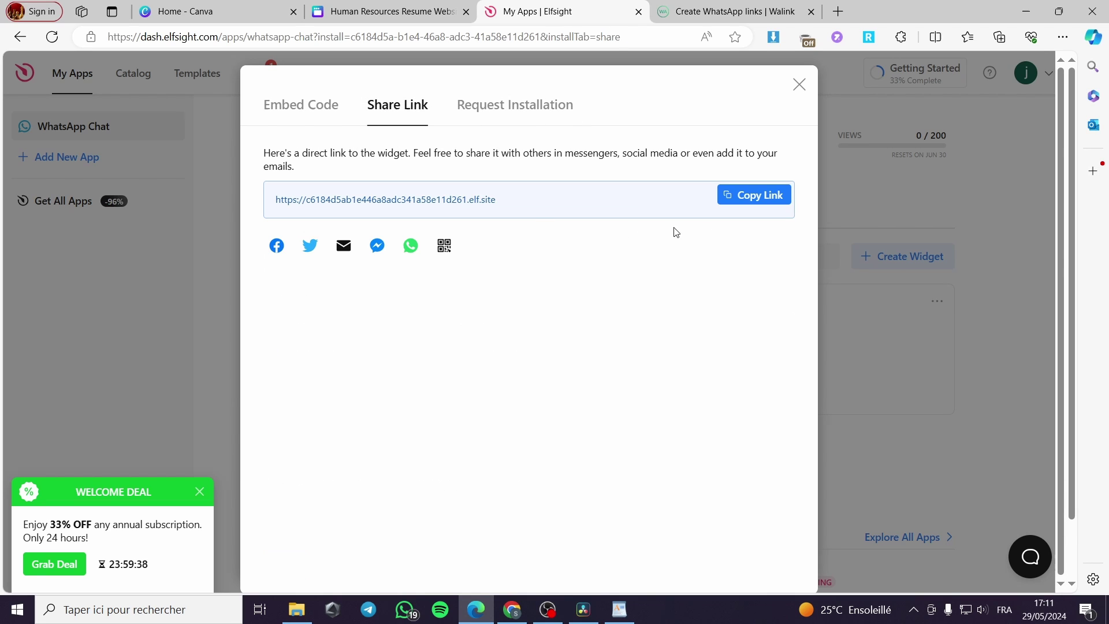
pyautogui.click(756, 201)
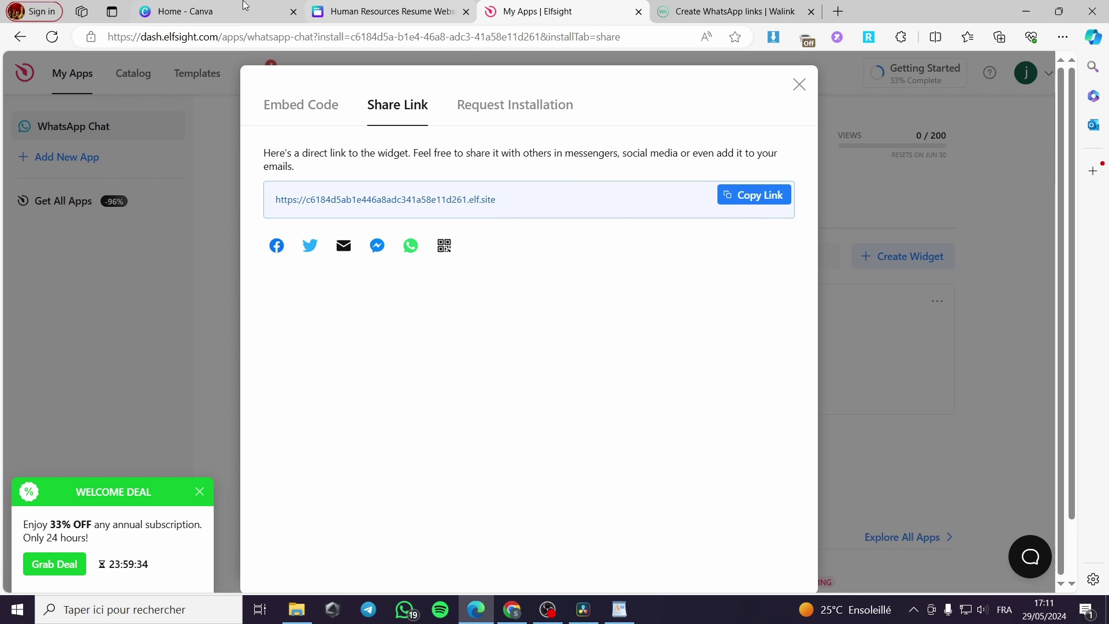
# - Return to the Canva website design, enter editing mode and select the car hero image
pyautogui.click(369, 12)
pyautogui.scroll(-2, 778, 362)
pyautogui.scroll(-2, 777, 361)
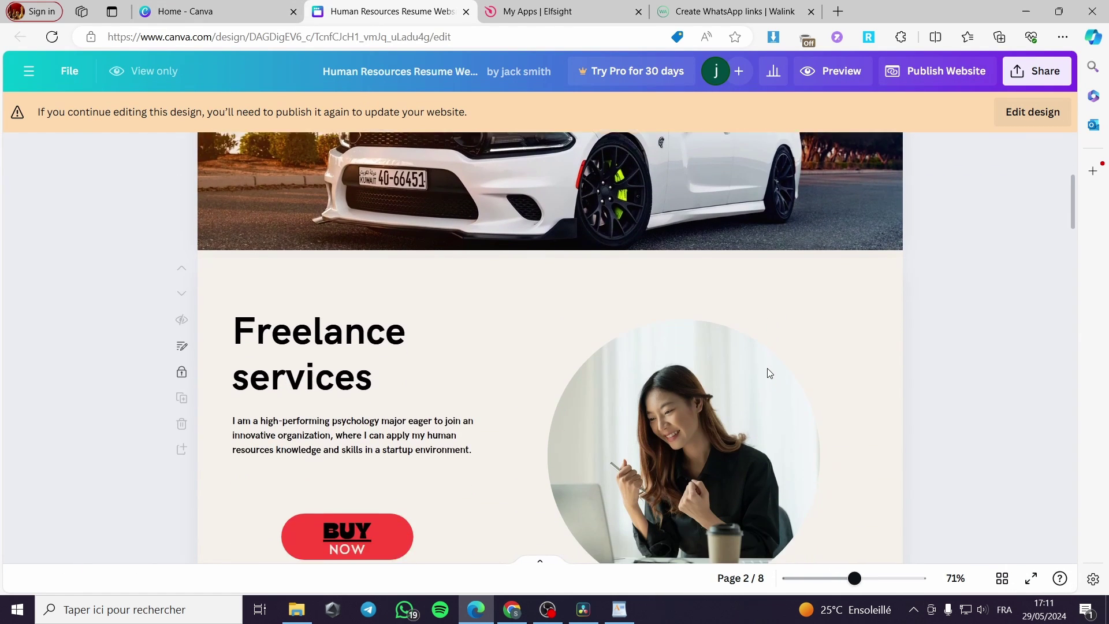
pyautogui.scroll(-2, 785, 387)
pyautogui.scroll(2, 786, 387)
pyautogui.scroll(3, 787, 381)
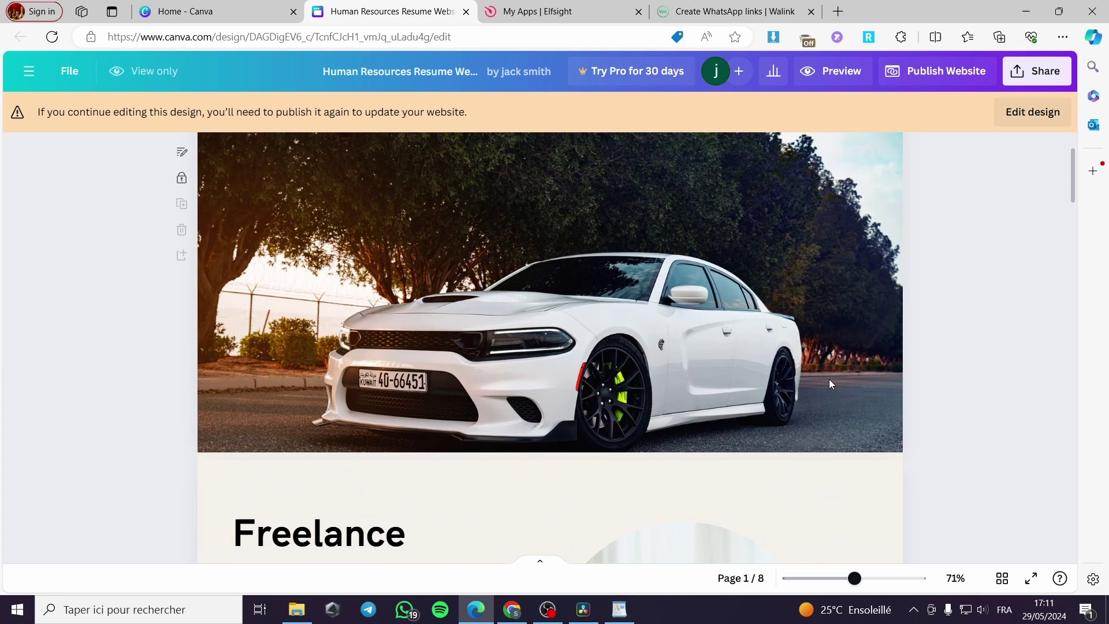
pyautogui.scroll(2, 808, 386)
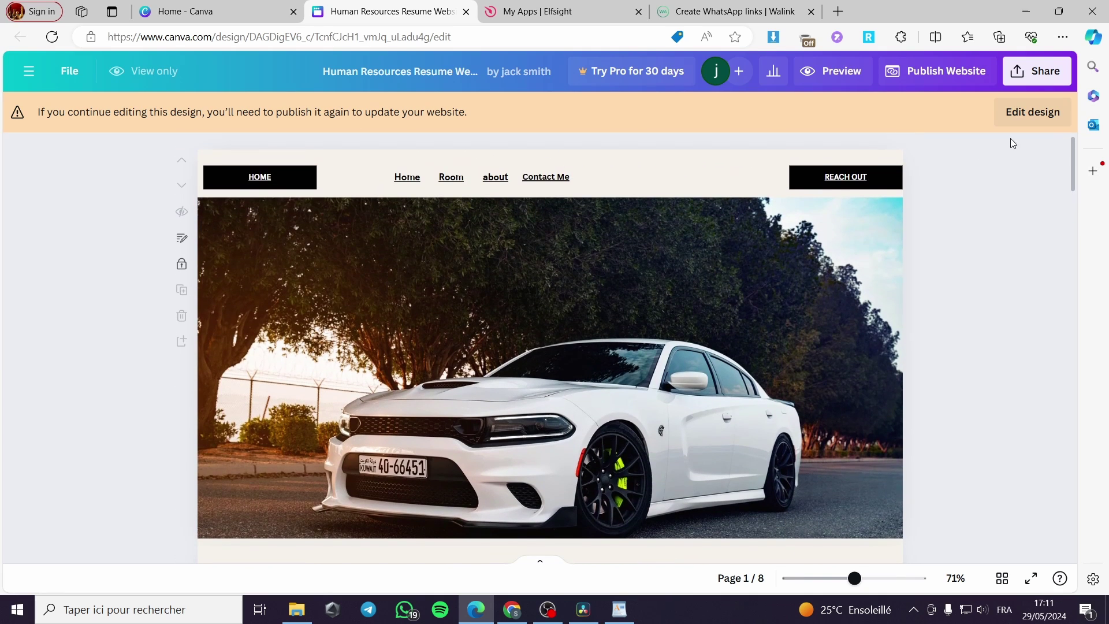
pyautogui.click(1033, 112)
pyautogui.click(947, 408)
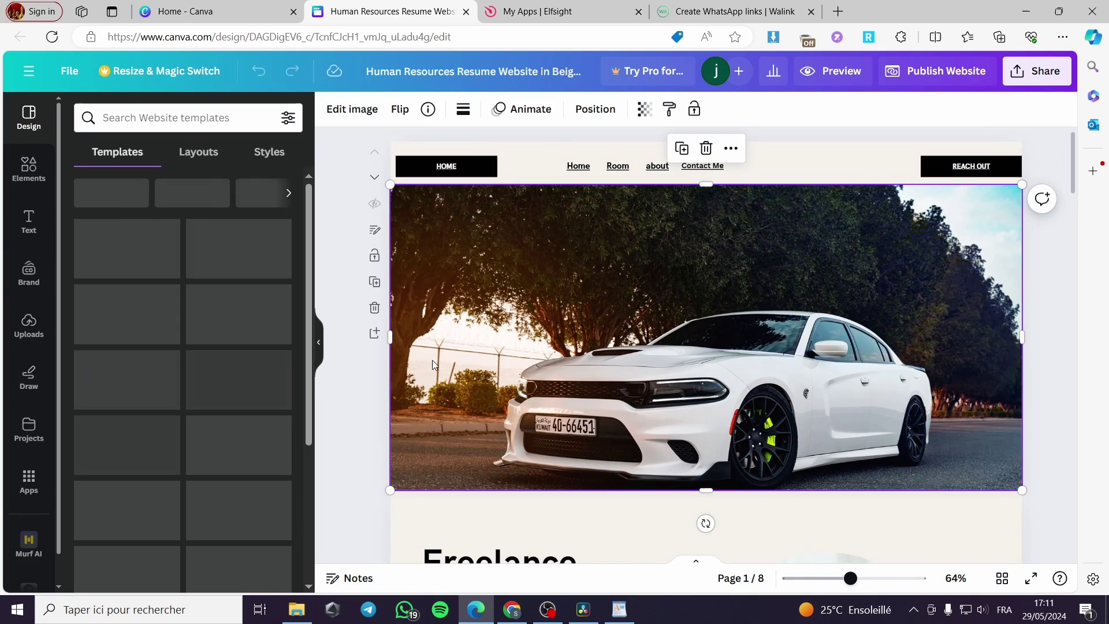
# - Add a paragraph text box linked to the Elfsight share URL, displayed as an embed
pyautogui.click(29, 220)
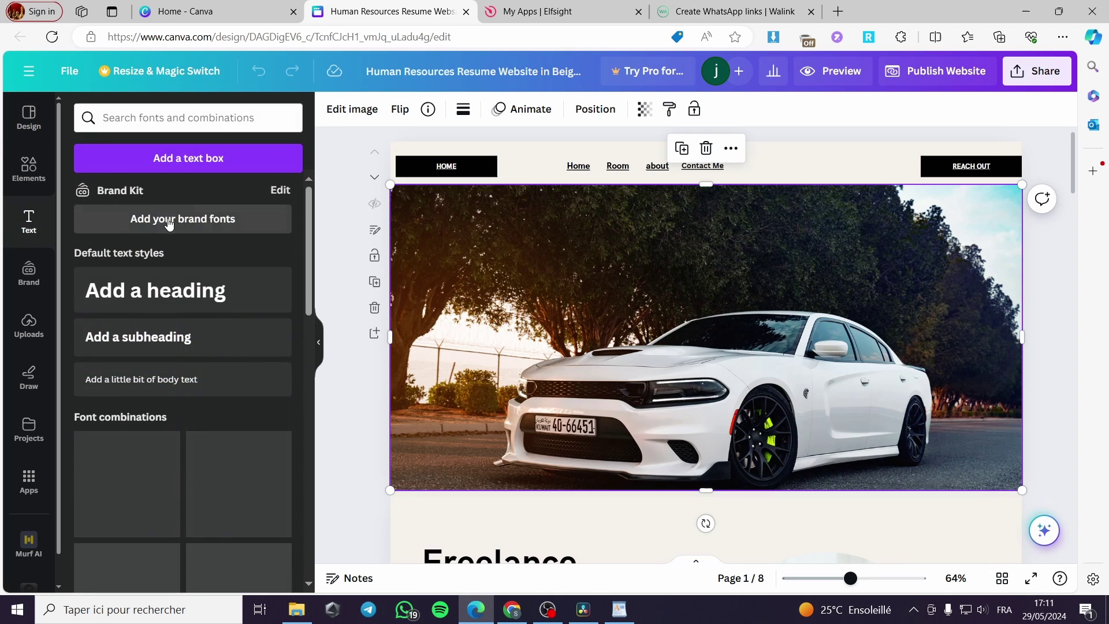
pyautogui.click(212, 168)
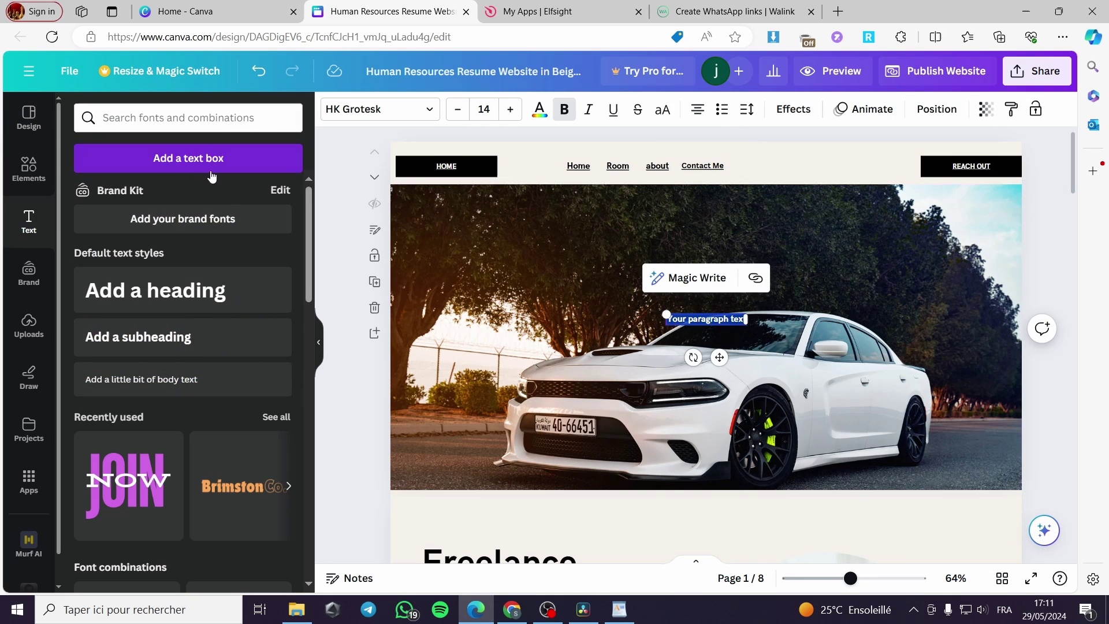
pyautogui.click(757, 279)
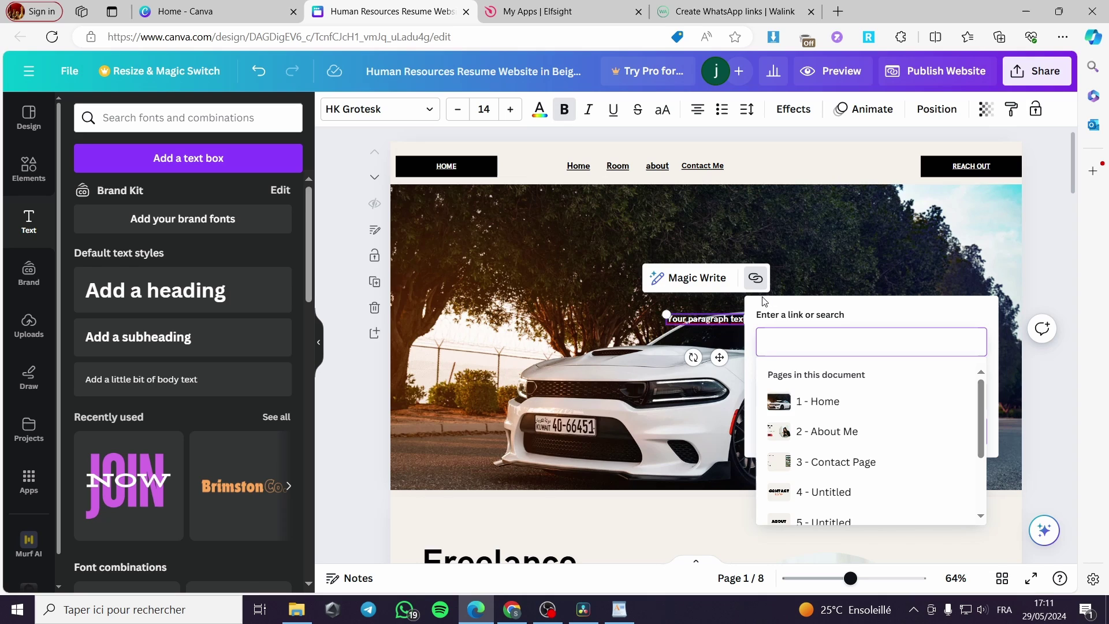
pyautogui.hotkey('ctrl', 'v')
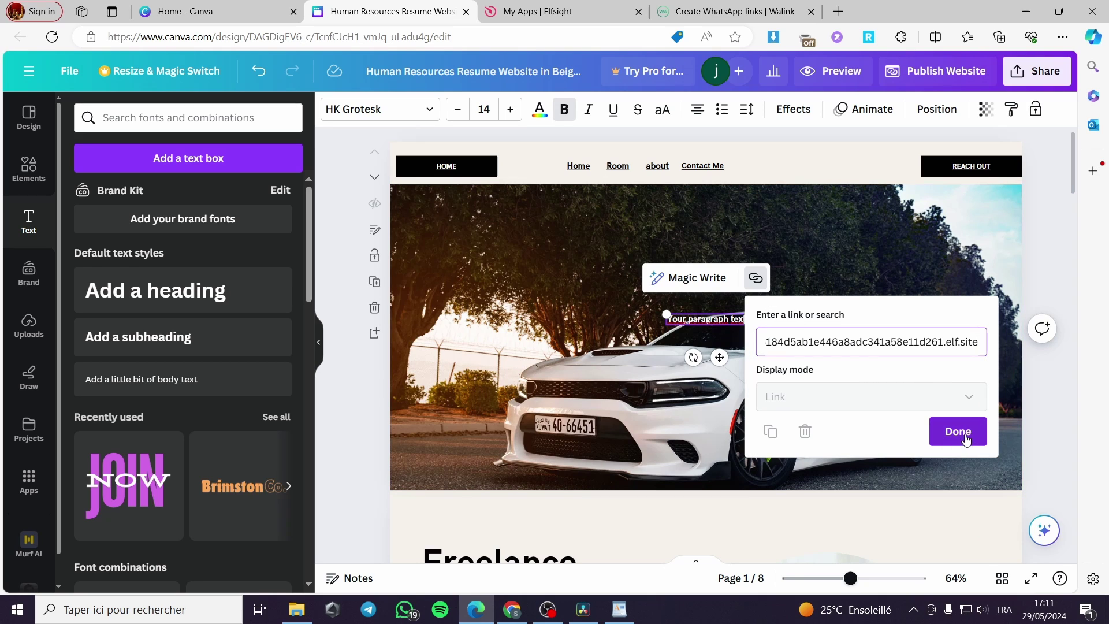
pyautogui.click(958, 432)
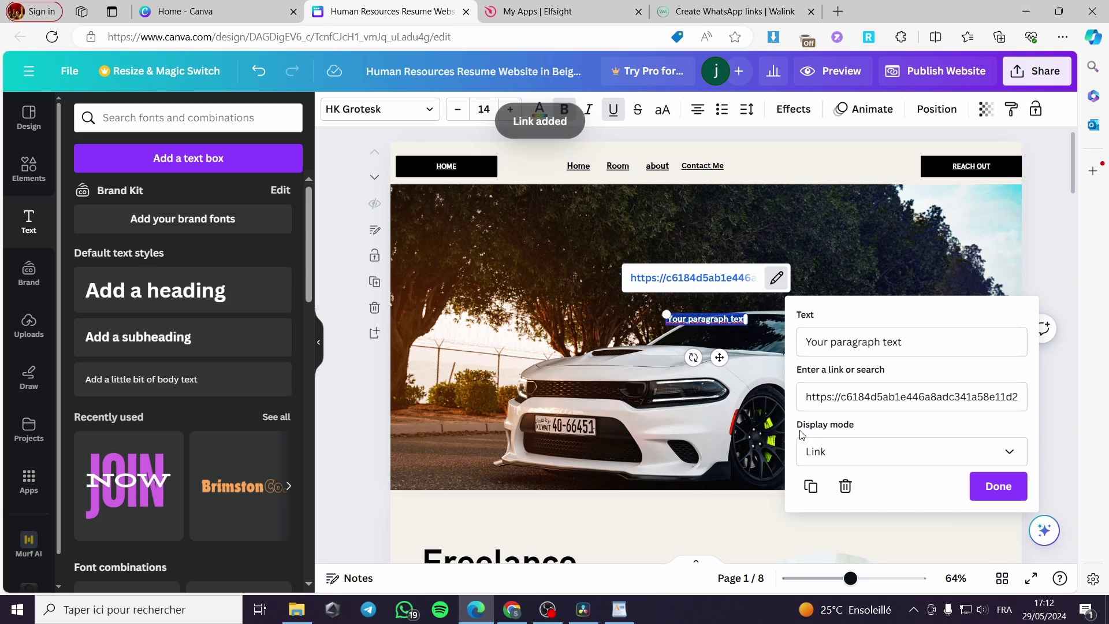
pyautogui.click(901, 456)
pyautogui.click(857, 494)
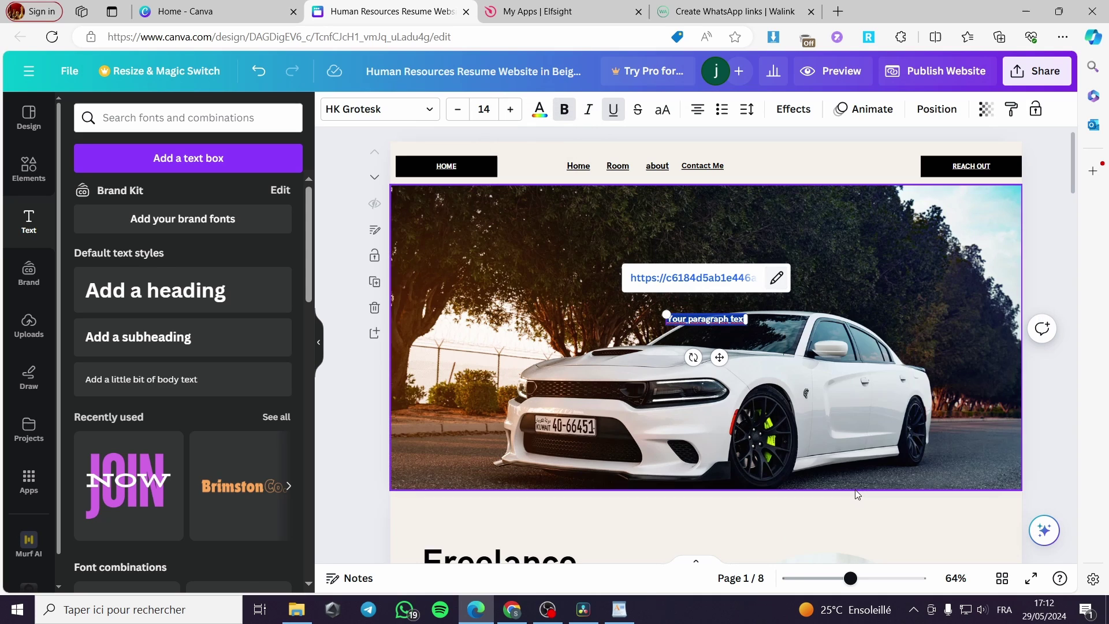
# - Shrink the embedded WhatsApp widget, place it on the car image's lower right, and open publishing options
pyautogui.click(671, 365)
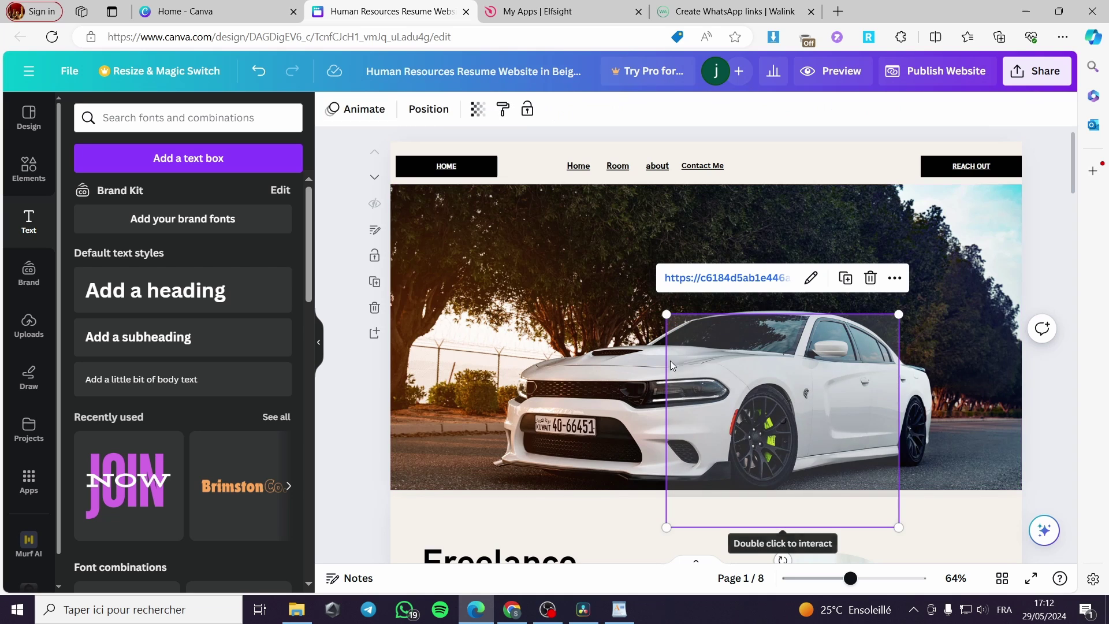
pyautogui.moveTo(897, 527); pyautogui.dragTo(936, 563)
pyautogui.moveTo(826, 416)
pyautogui.mouseDown()
pyautogui.moveTo(763, 307)
pyautogui.moveTo(917, 536)
pyautogui.mouseUp()
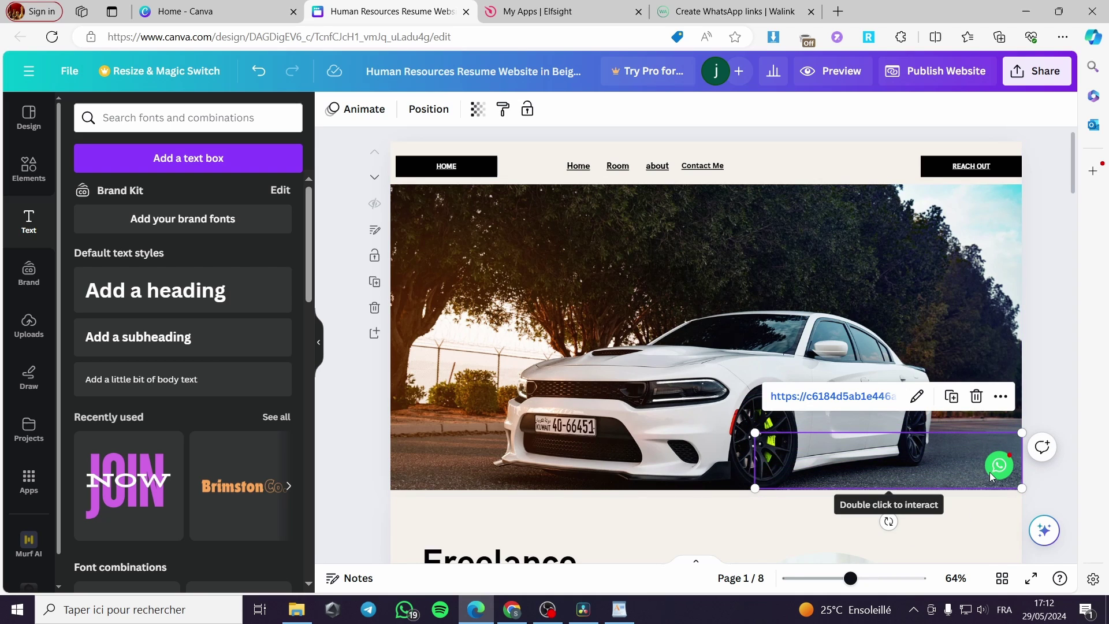
pyautogui.moveTo(973, 421); pyautogui.dragTo(973, 399)
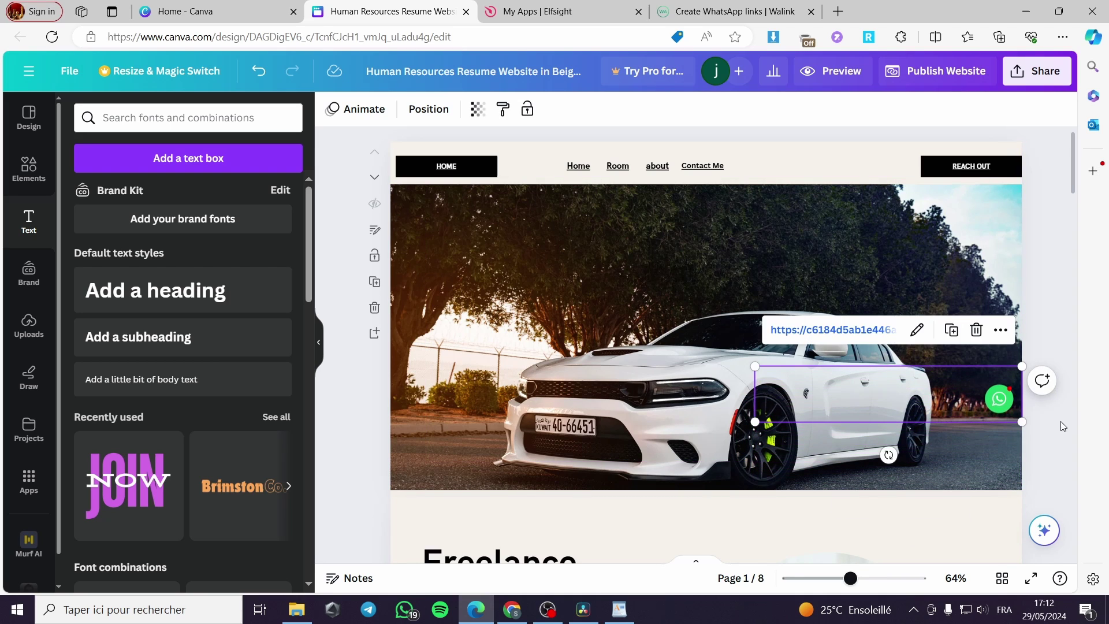
pyautogui.click(1053, 334)
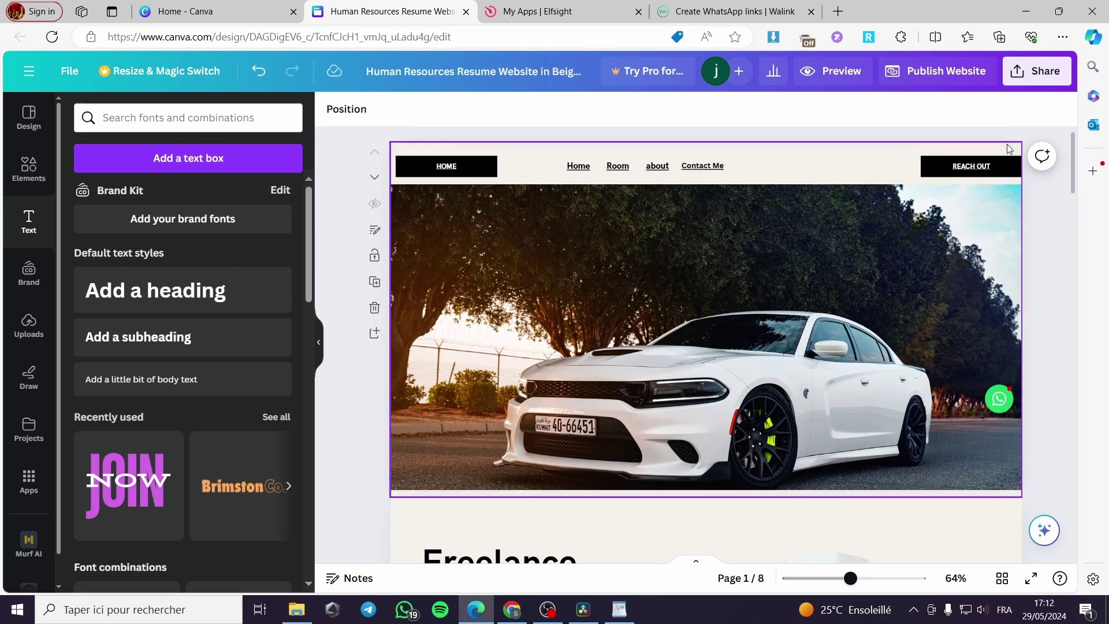
pyautogui.click(980, 72)
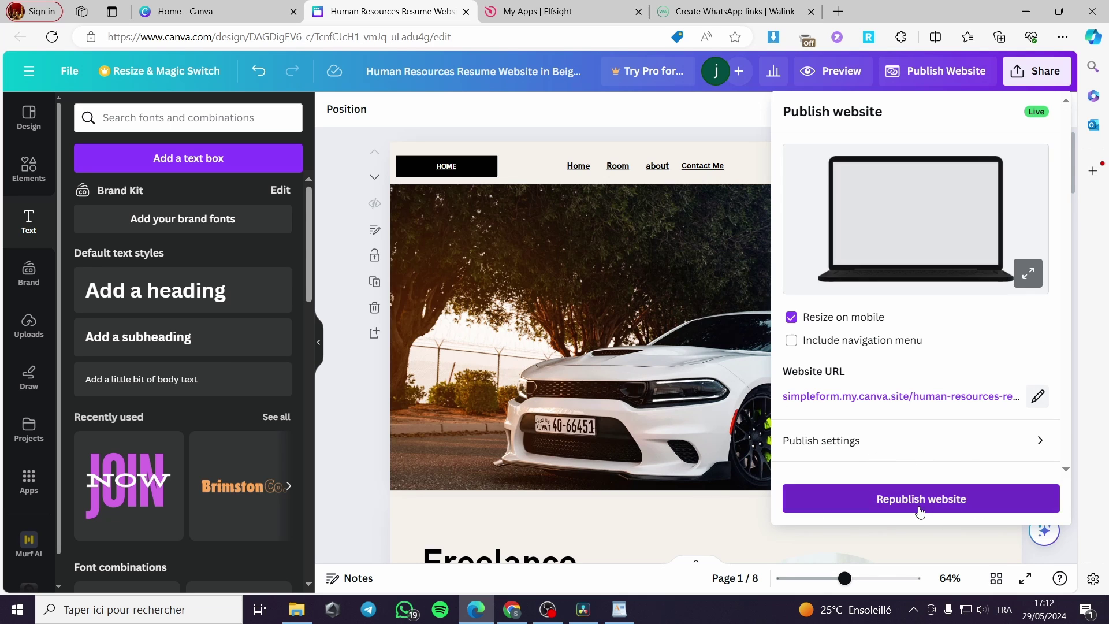
# - Republish the website and test the WhatsApp chat button on the live site
pyautogui.click(920, 501)
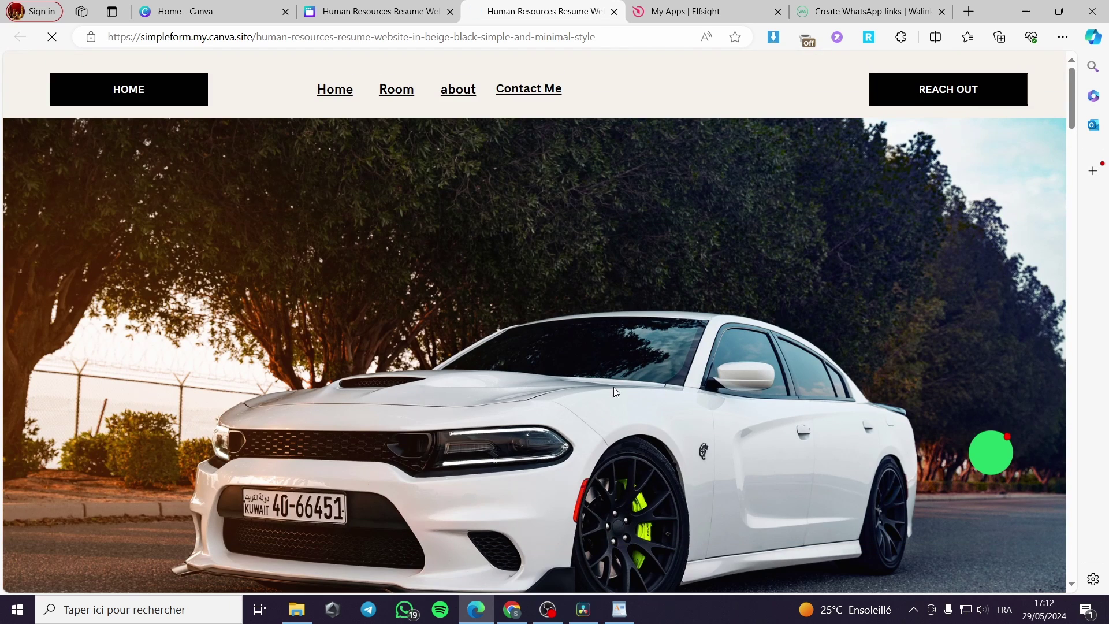
pyautogui.click(992, 457)
# - Back in Canva, dismiss the website-live message and return the design to editing mode
pyautogui.hotkey('ctrl', 'shift', 'Tab')
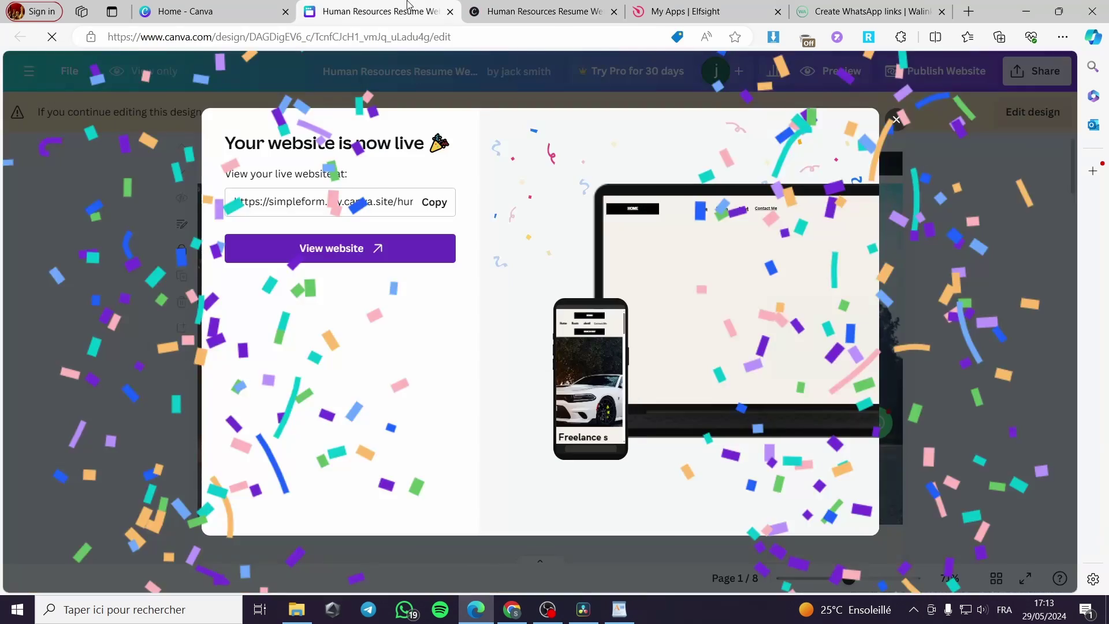
pyautogui.click(895, 120)
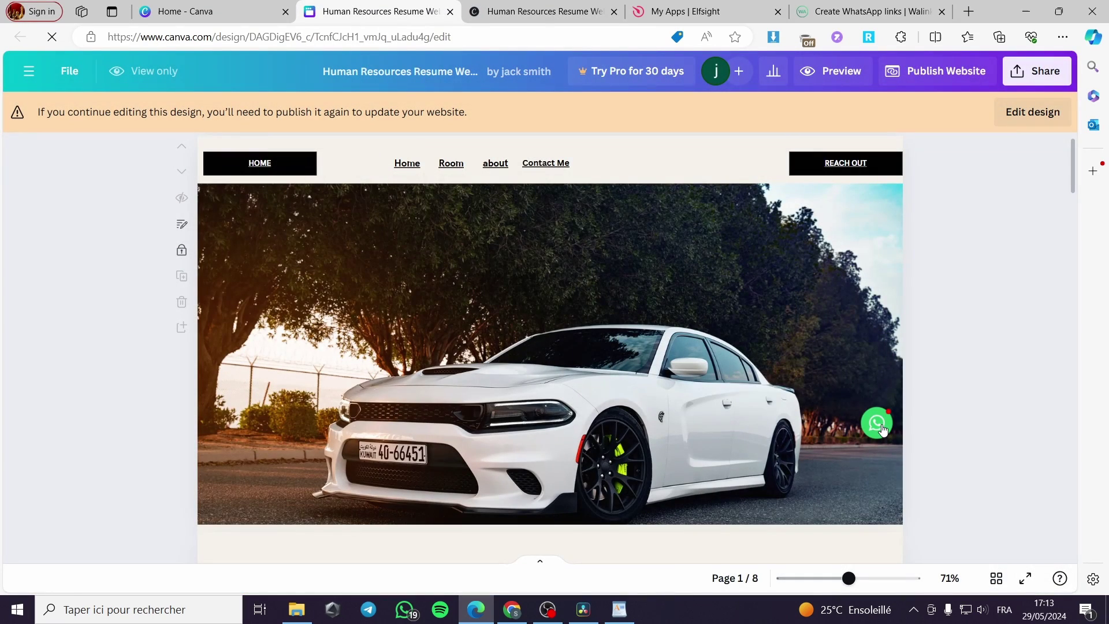
pyautogui.click(882, 428)
pyautogui.click(1021, 111)
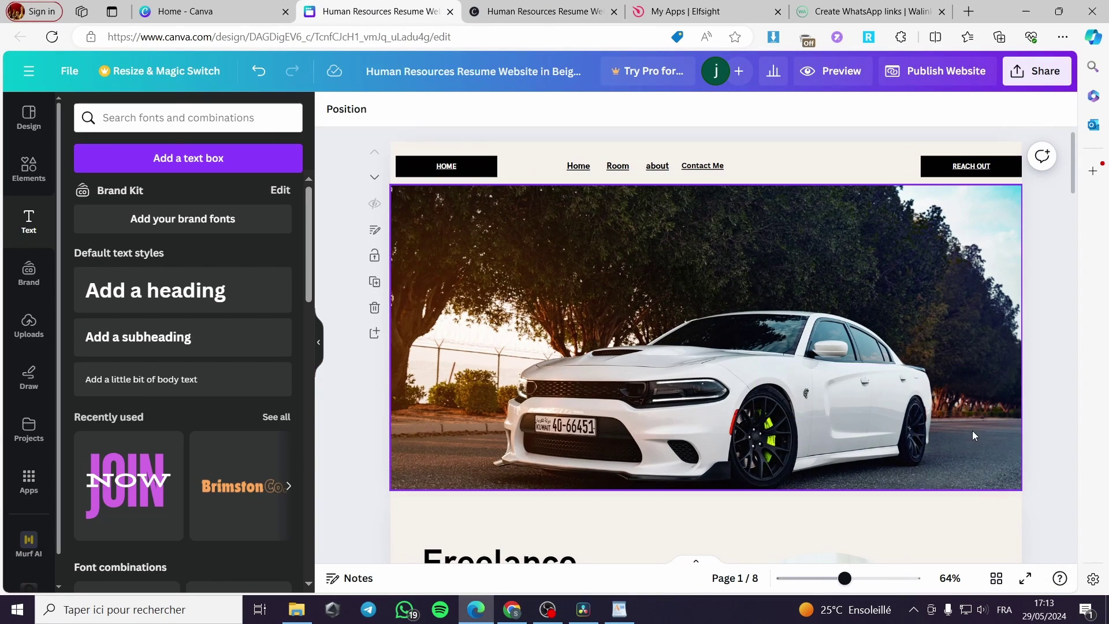
# - Resize the WhatsApp widget and move it lower, flush with the car image's right edge
pyautogui.click(975, 408)
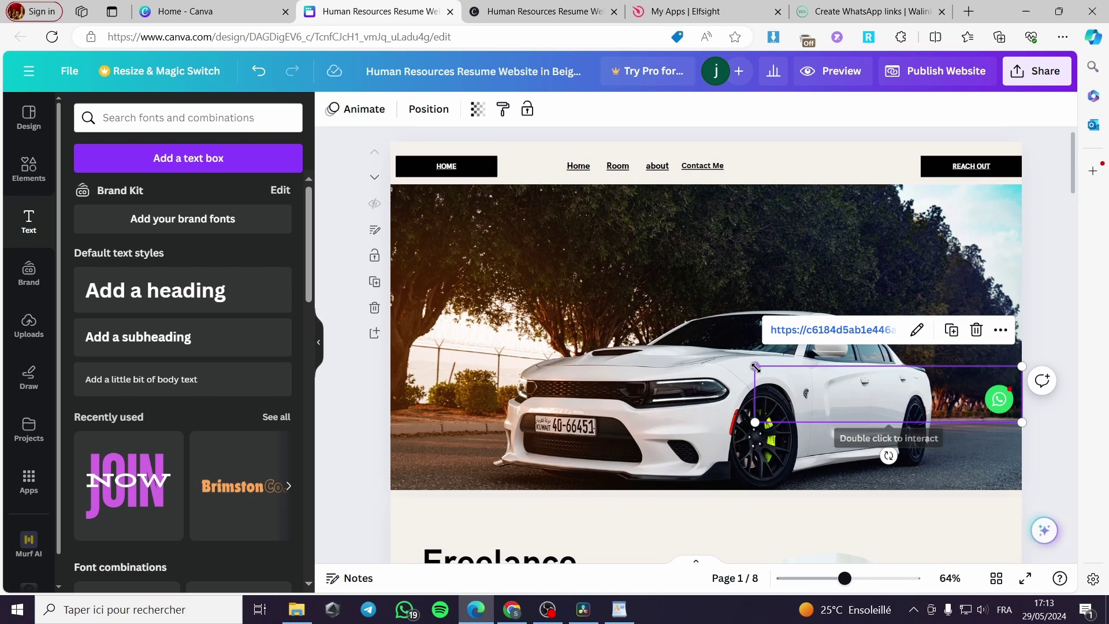
pyautogui.moveTo(755, 366)
pyautogui.mouseDown()
pyautogui.moveTo(784, 257)
pyautogui.moveTo(611, 336)
pyautogui.mouseUp()
pyautogui.moveTo(860, 419); pyautogui.dragTo(820, 487)
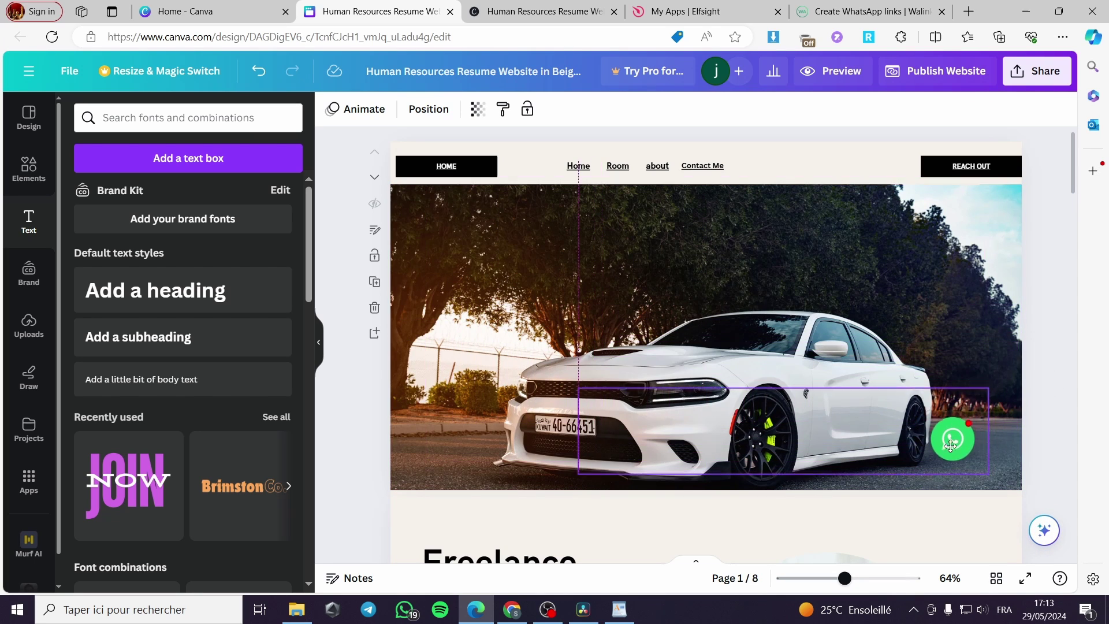
pyautogui.moveTo(981, 404); pyautogui.dragTo(997, 400)
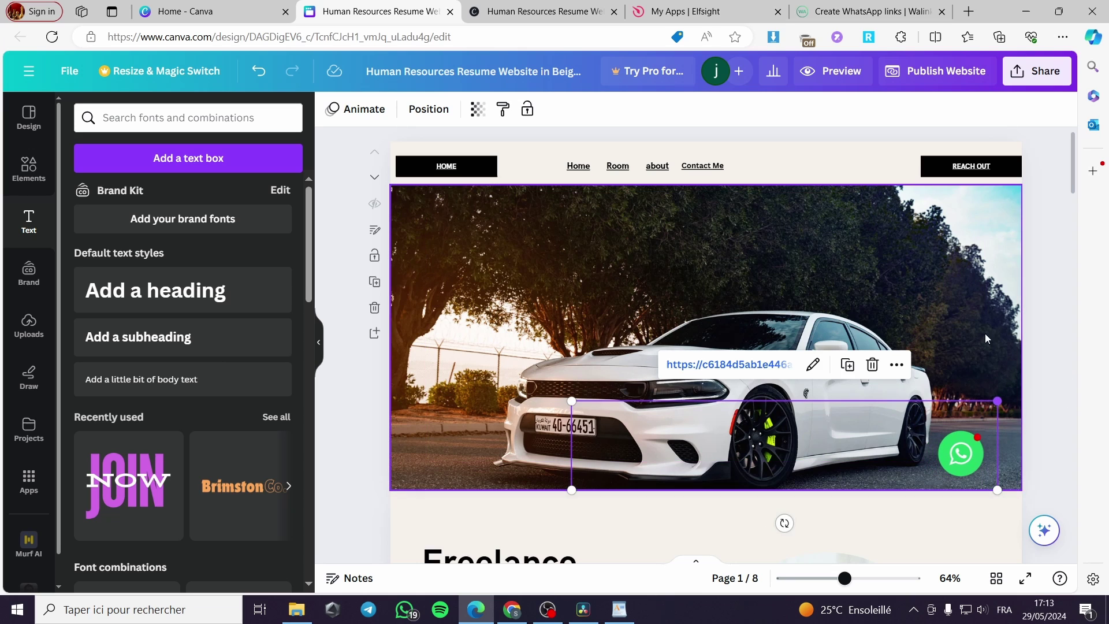
# - Republish the site and scroll the live page to check the WhatsApp button's lower position
pyautogui.click(951, 77)
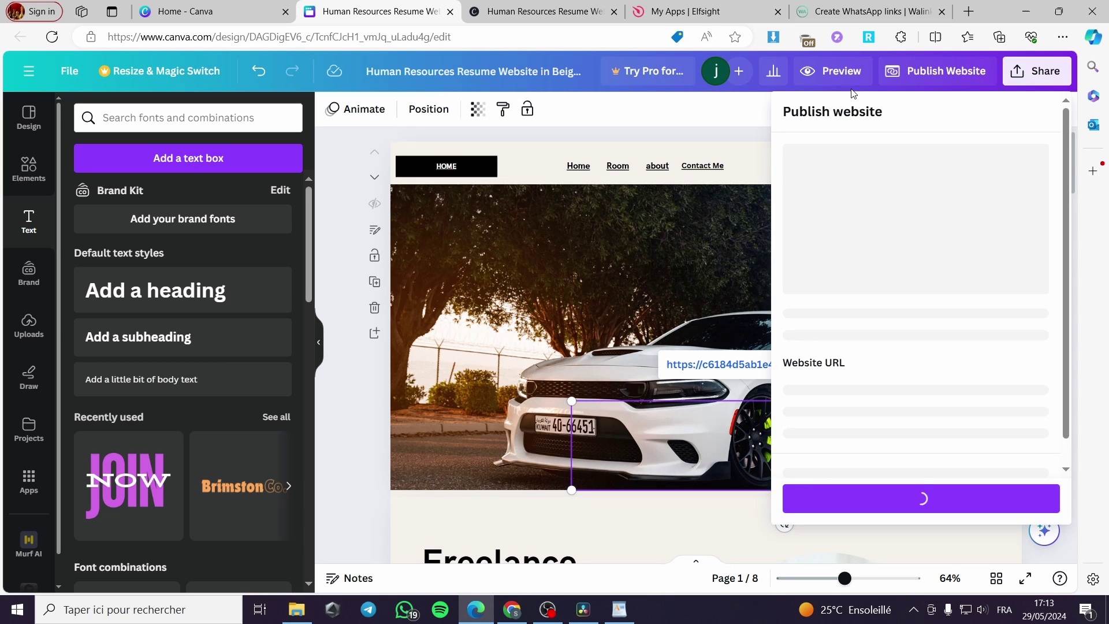
pyautogui.click(843, 69)
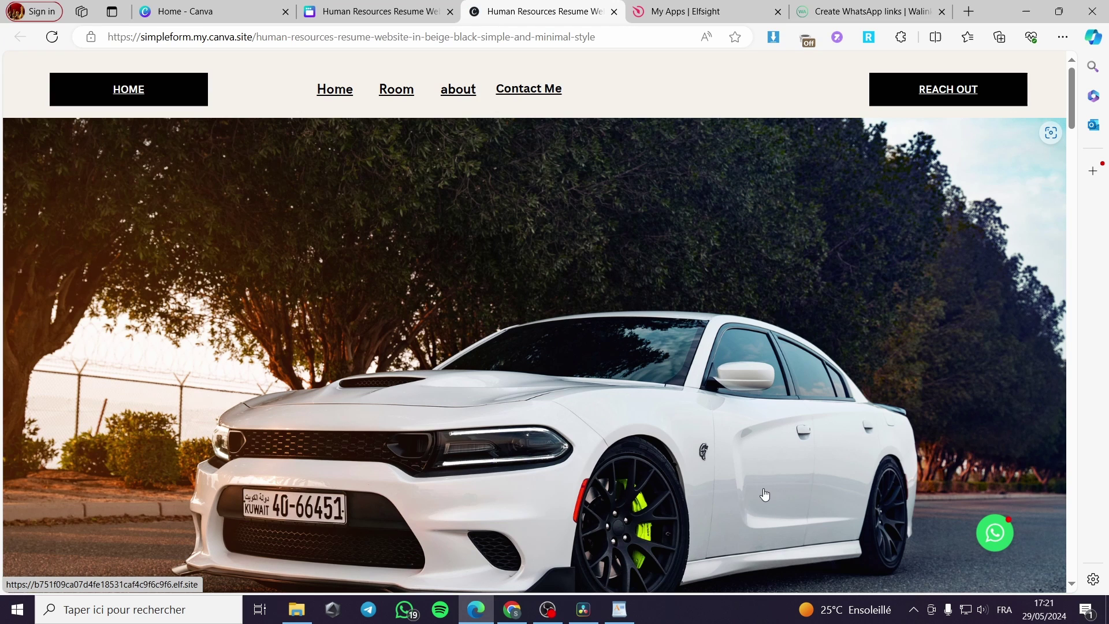
pyautogui.scroll(-3, 583, 461)
pyautogui.scroll(-1, 715, 430)
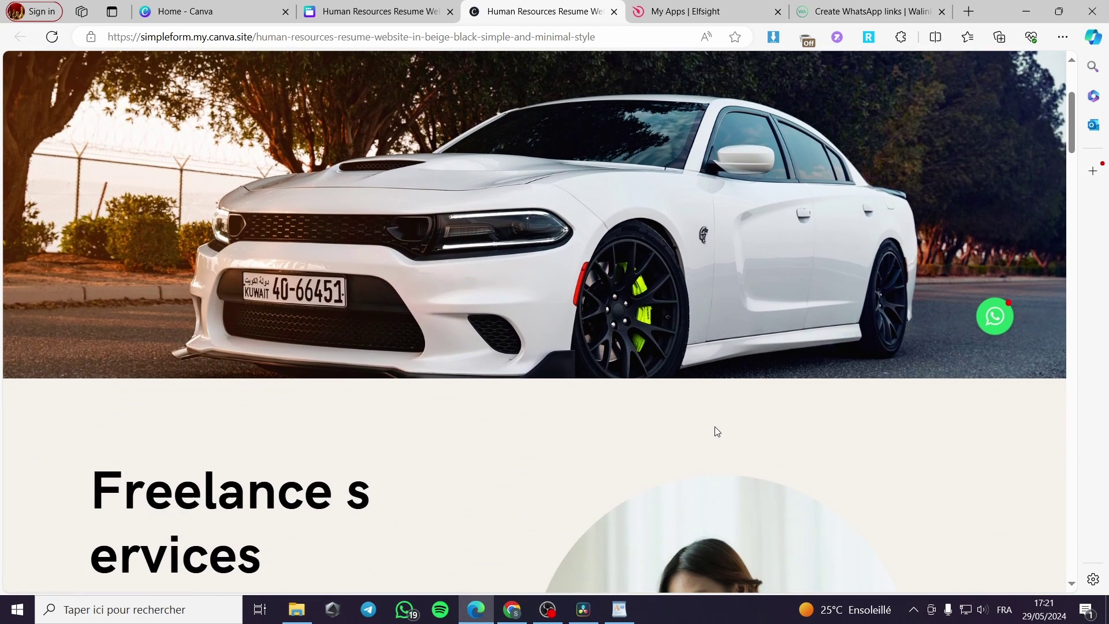
pyautogui.scroll(4, 715, 431)
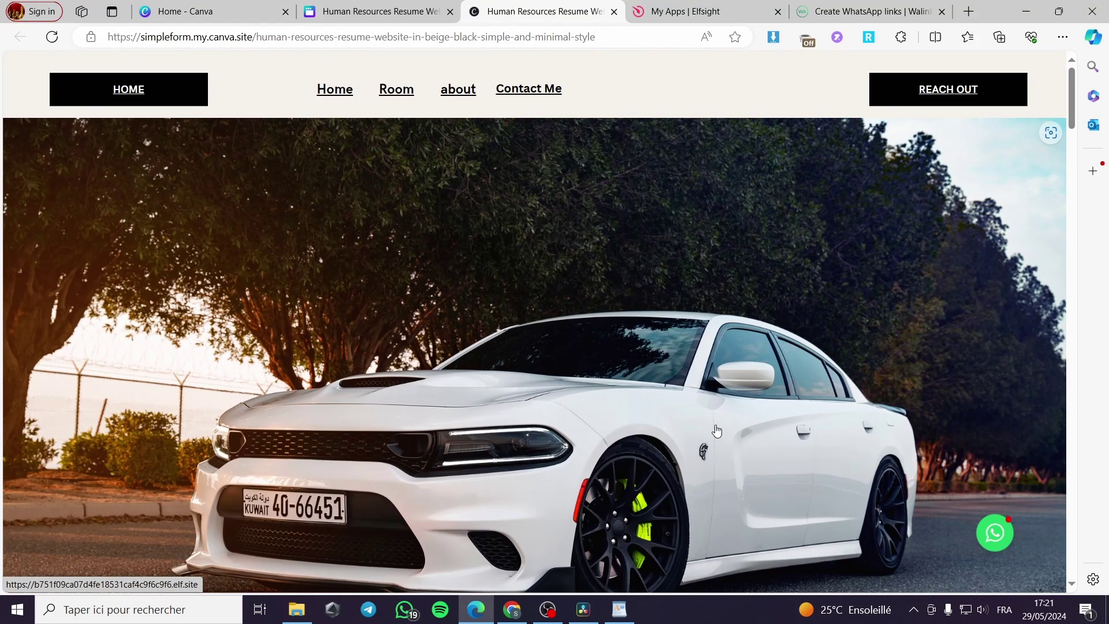